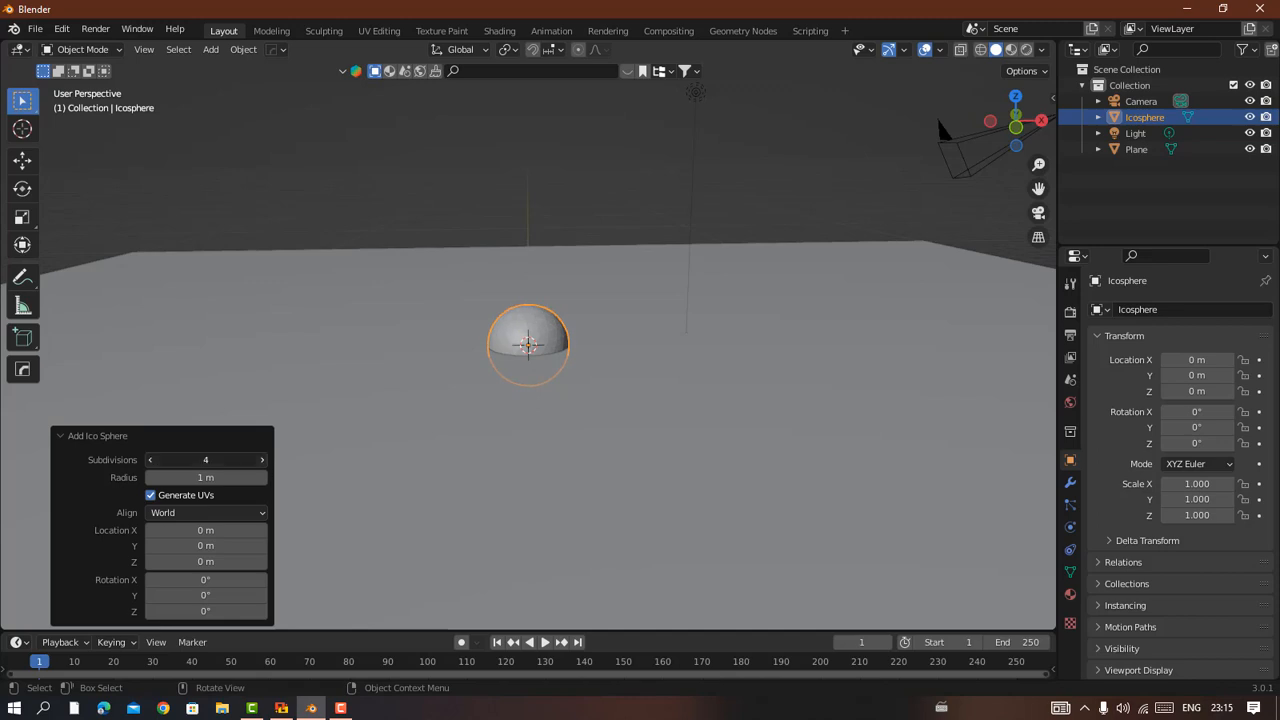
# Step: Set the new icosphere's subdivisions to 5 and raise it about 2.18 m along the Z axis
pyautogui.click(262, 460)
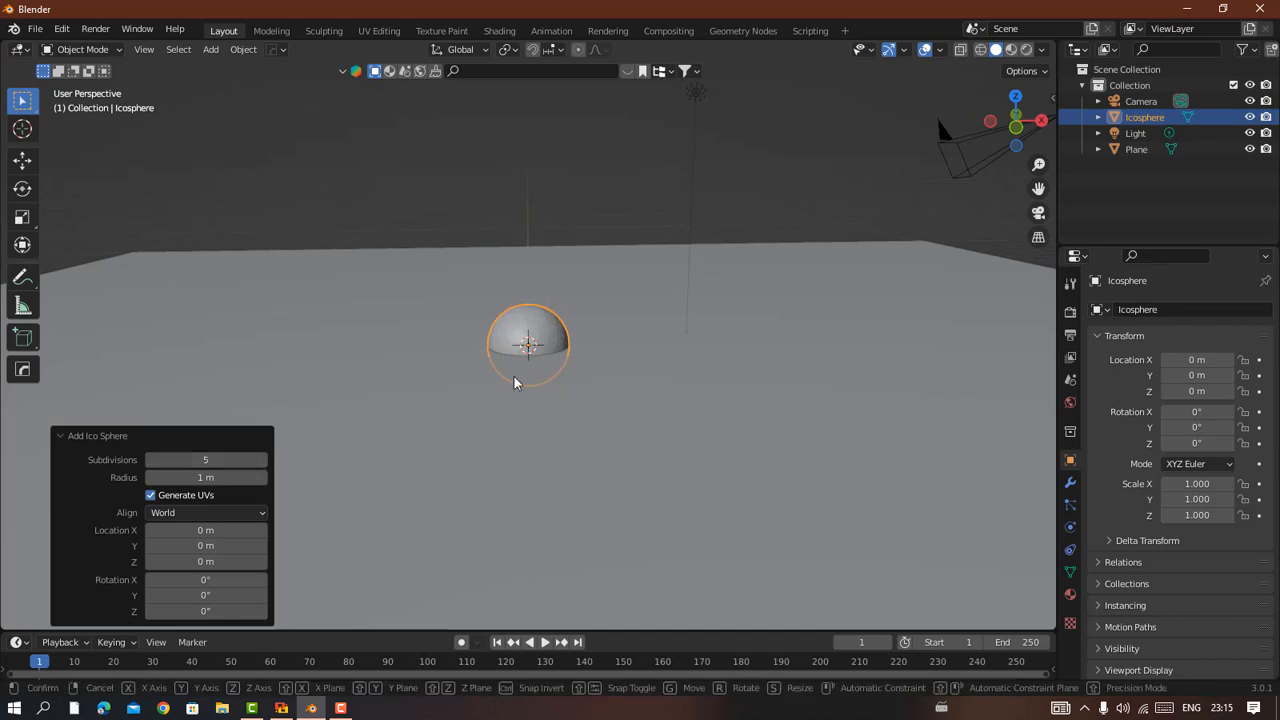
pyautogui.press('g')
pyautogui.press('z')
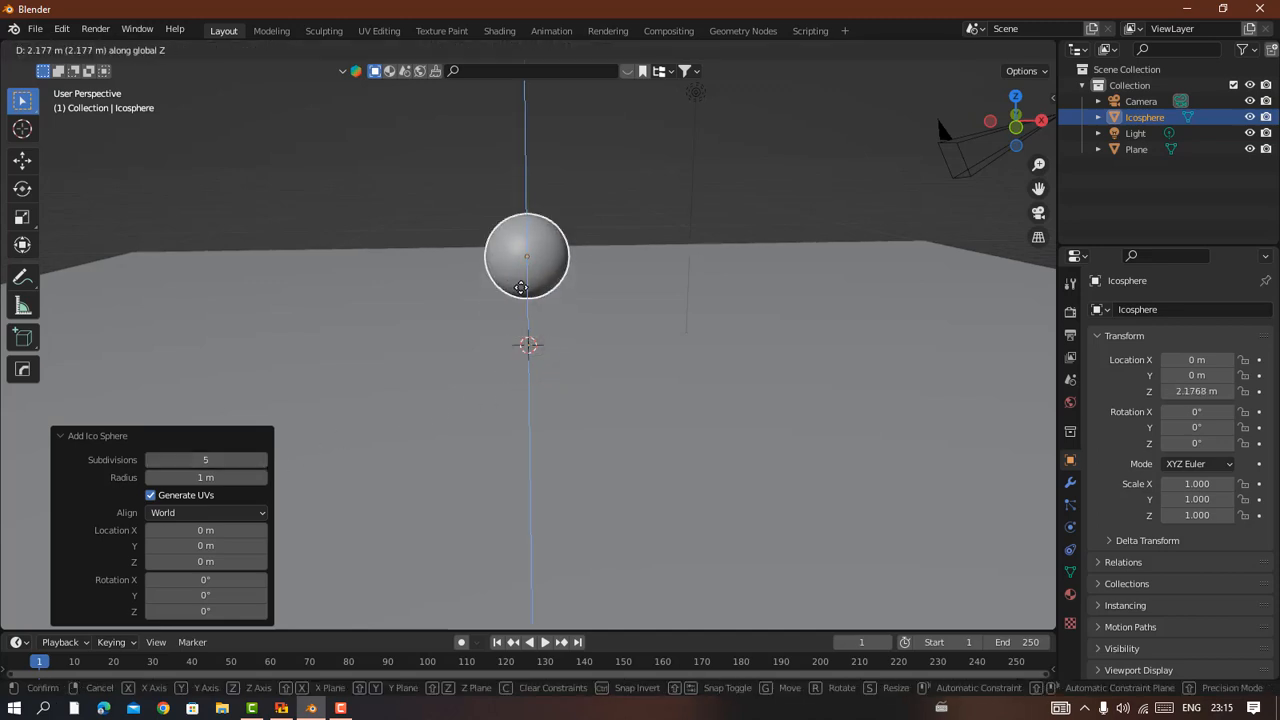
pyautogui.click(526, 285)
# Step: Shade the icosphere smooth and add a Hair-type particle system to it
pyautogui.rightClick(526, 289)
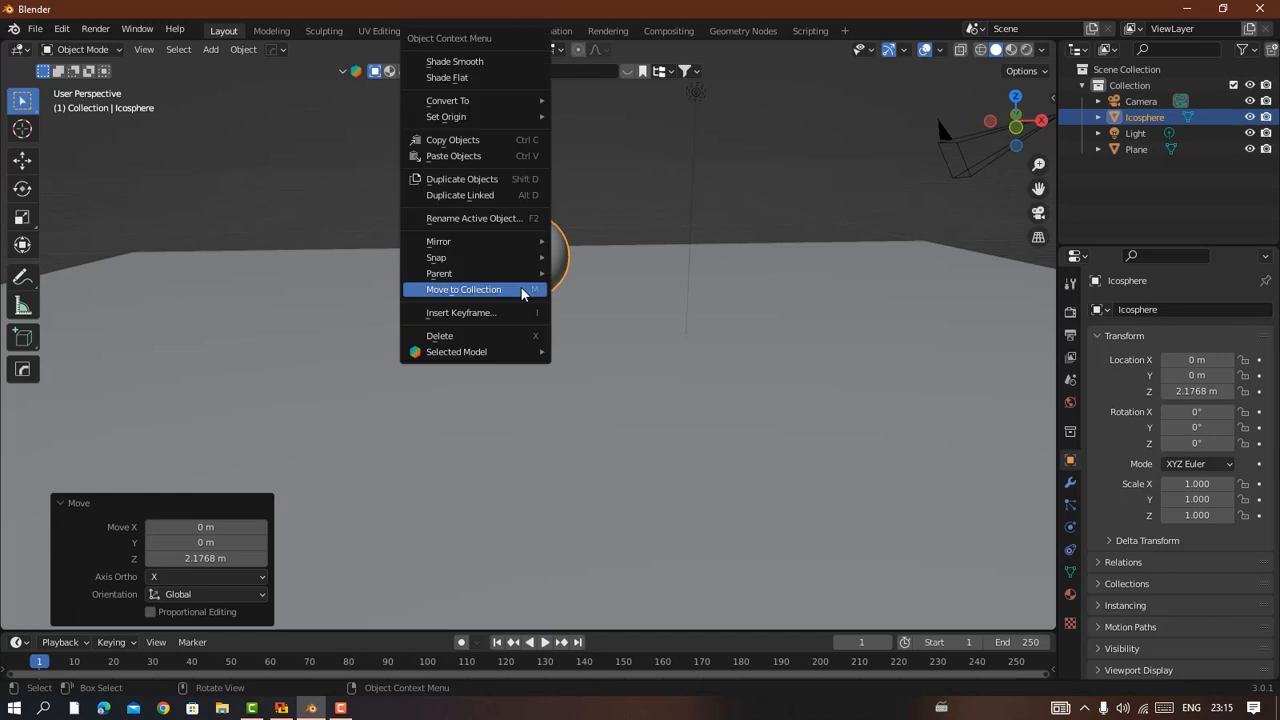
pyautogui.click(500, 63)
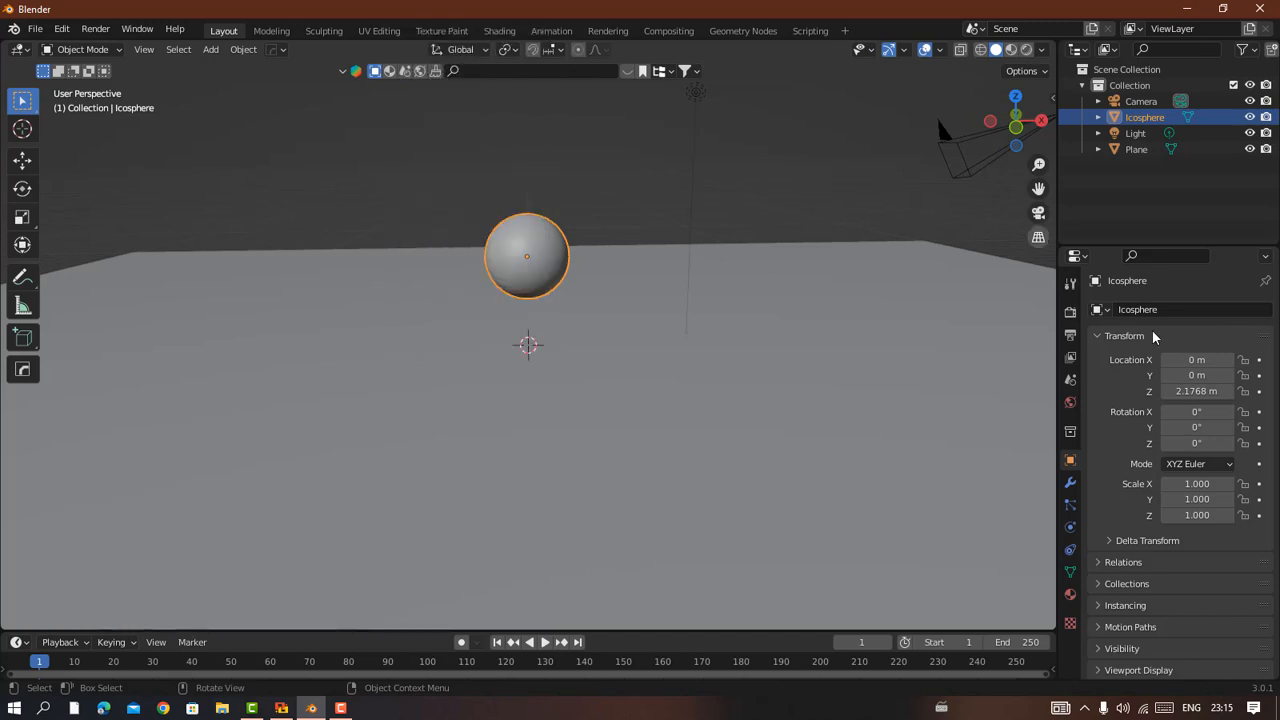
pyautogui.click(1070, 504)
pyautogui.click(1265, 310)
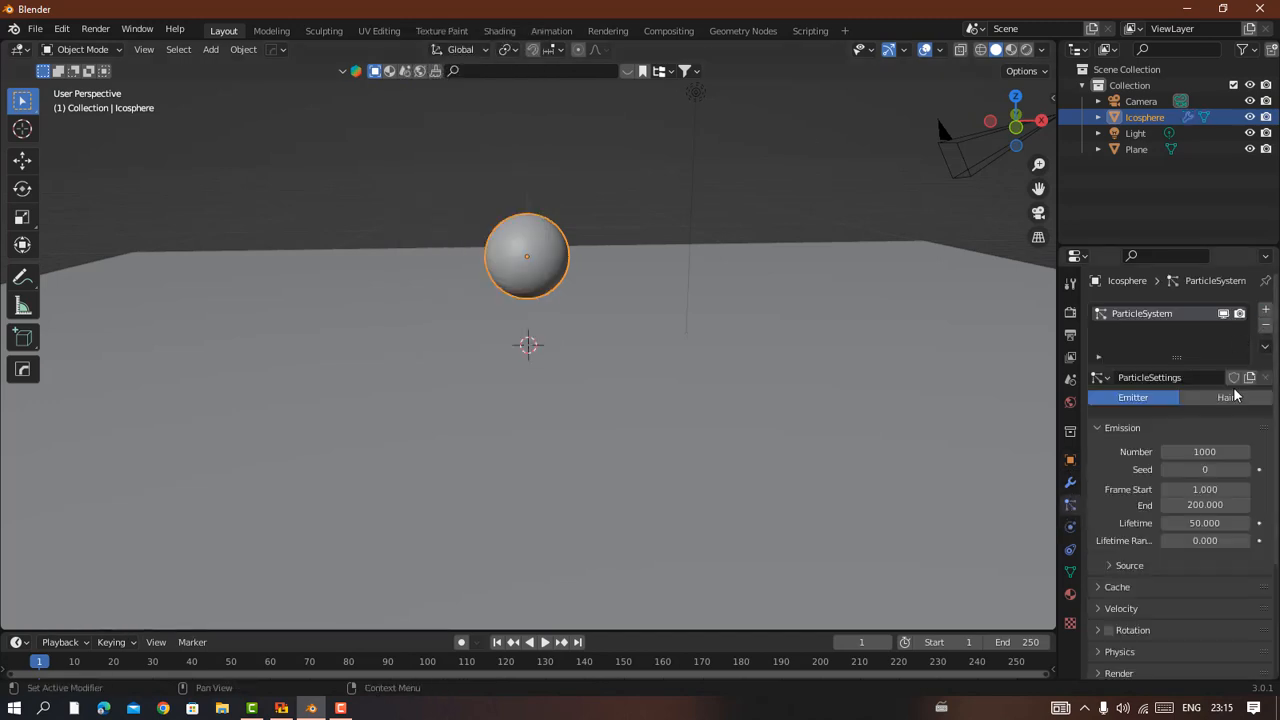
pyautogui.click(1224, 398)
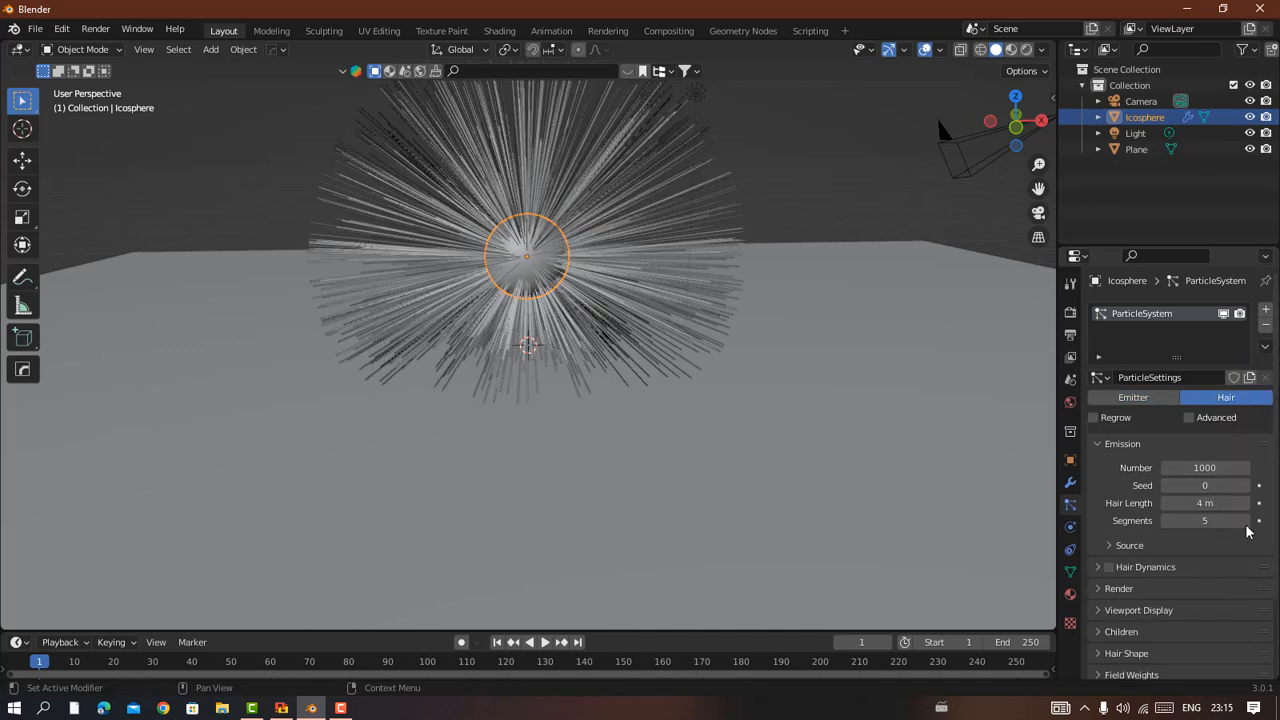
# Step: Set the hair particles' render path steps to 6 and the viewport display strand steps to 6
pyautogui.click(1135, 587)
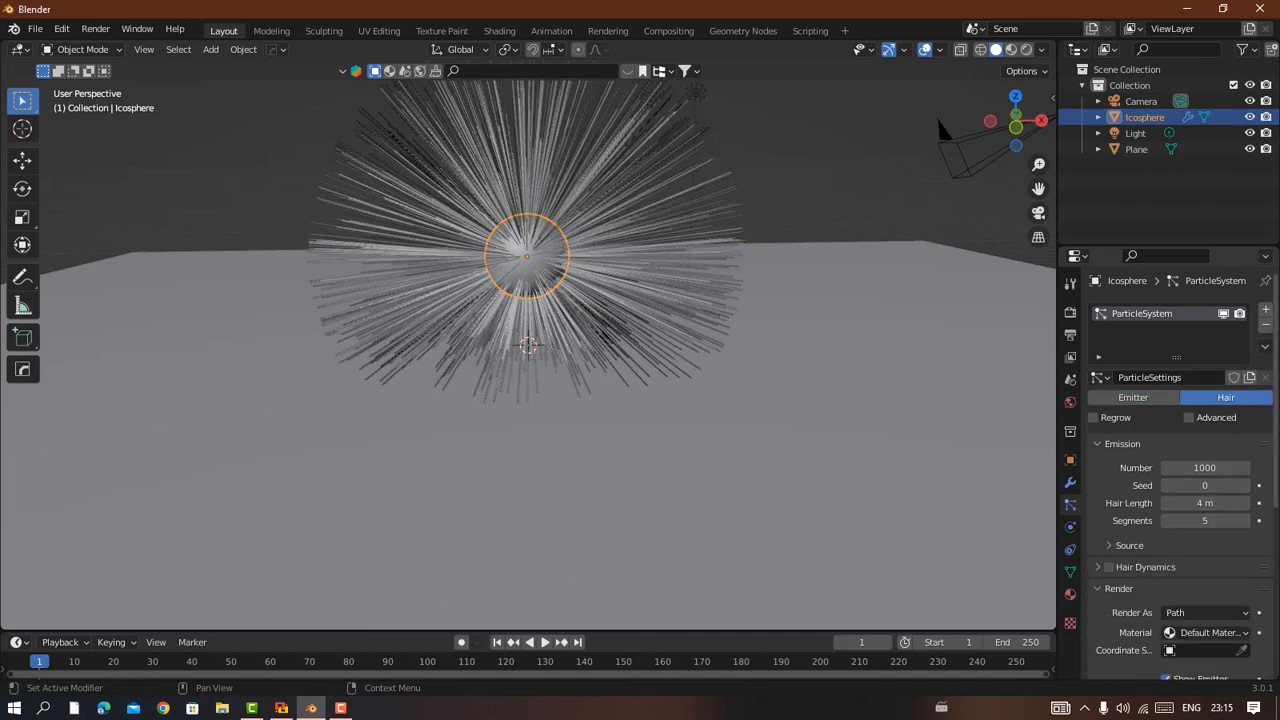
pyautogui.scroll(-3, 1180, 560)
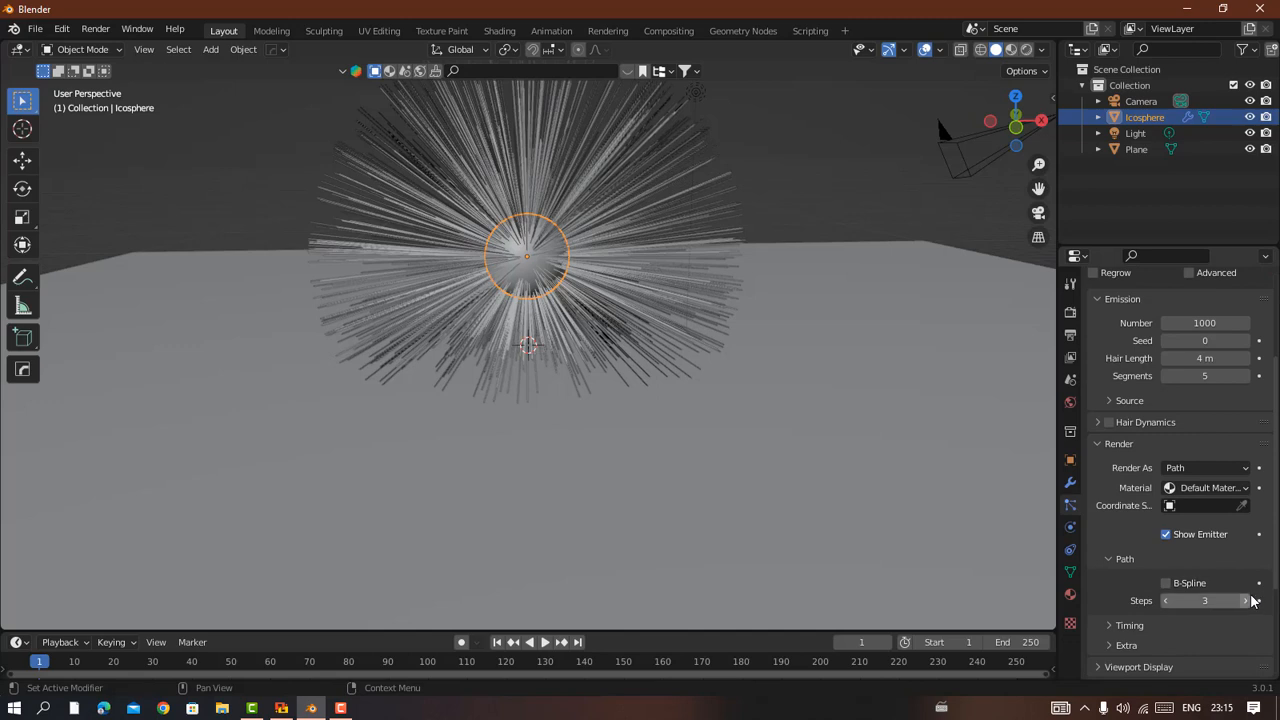
pyautogui.scroll(-3, 1181, 562)
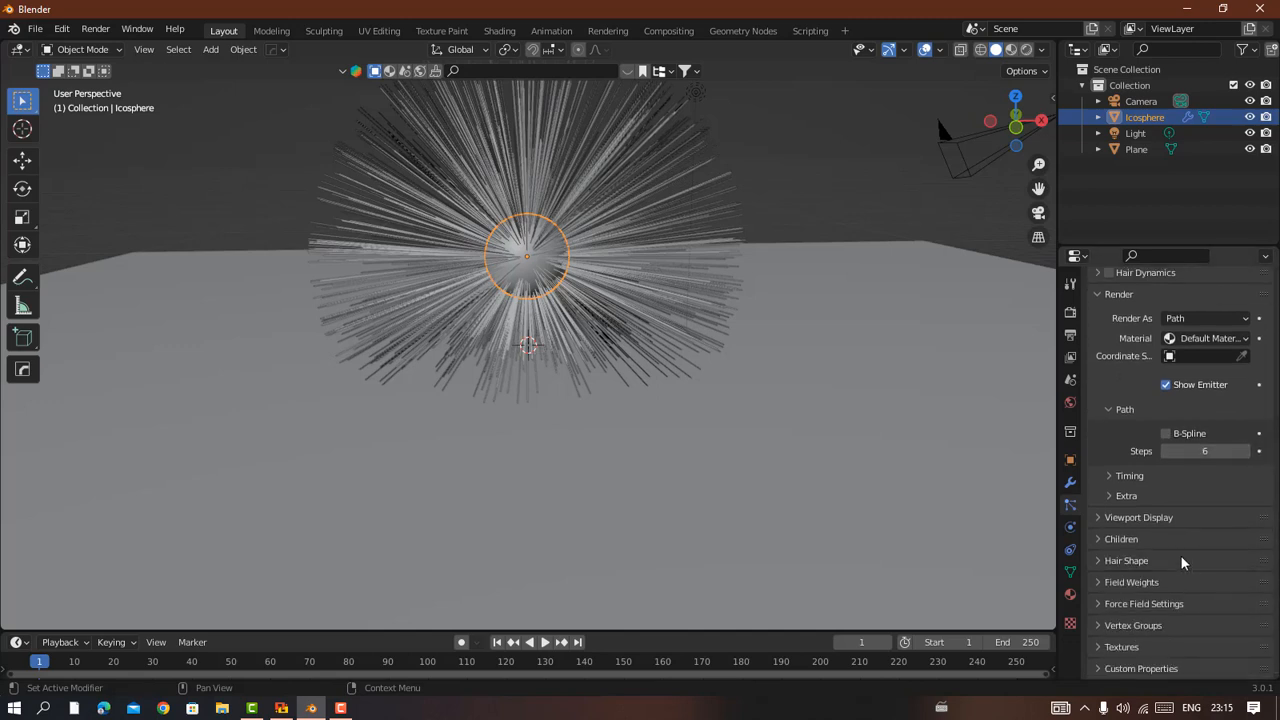
pyautogui.click(1176, 527)
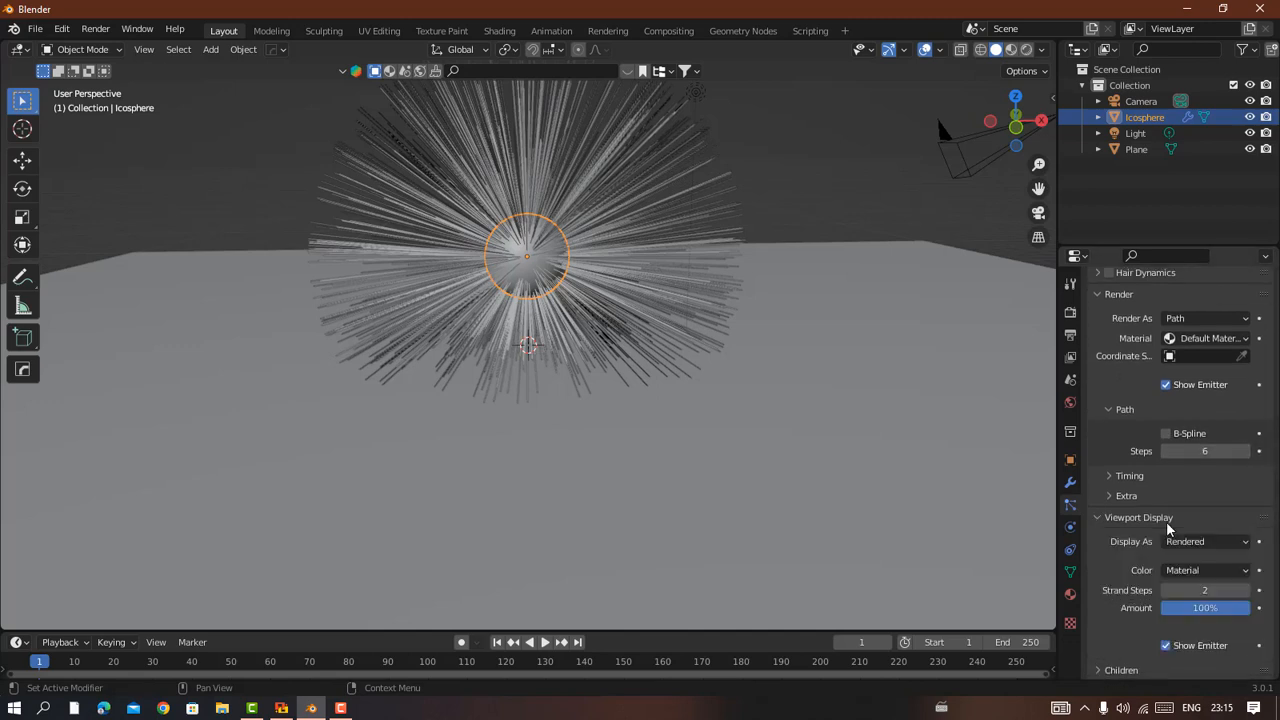
pyautogui.click(1247, 590)
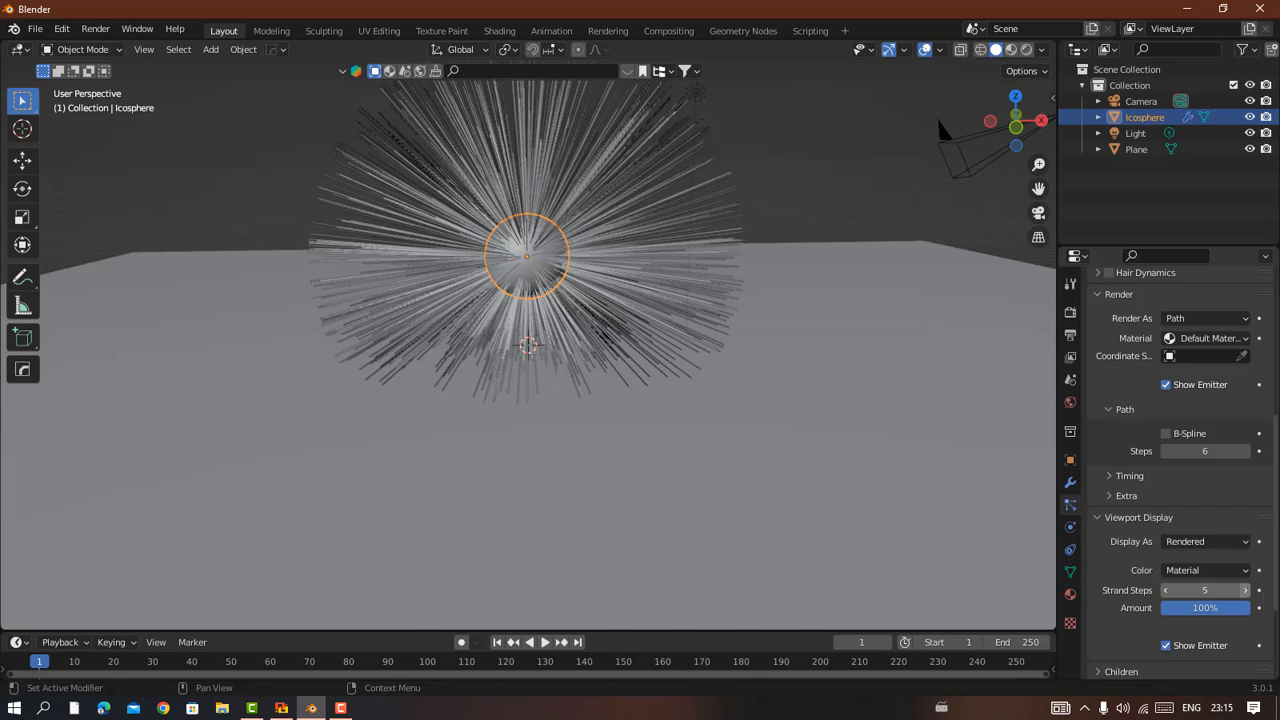
pyautogui.click(1247, 590)
pyautogui.scroll(2, 1265, 468)
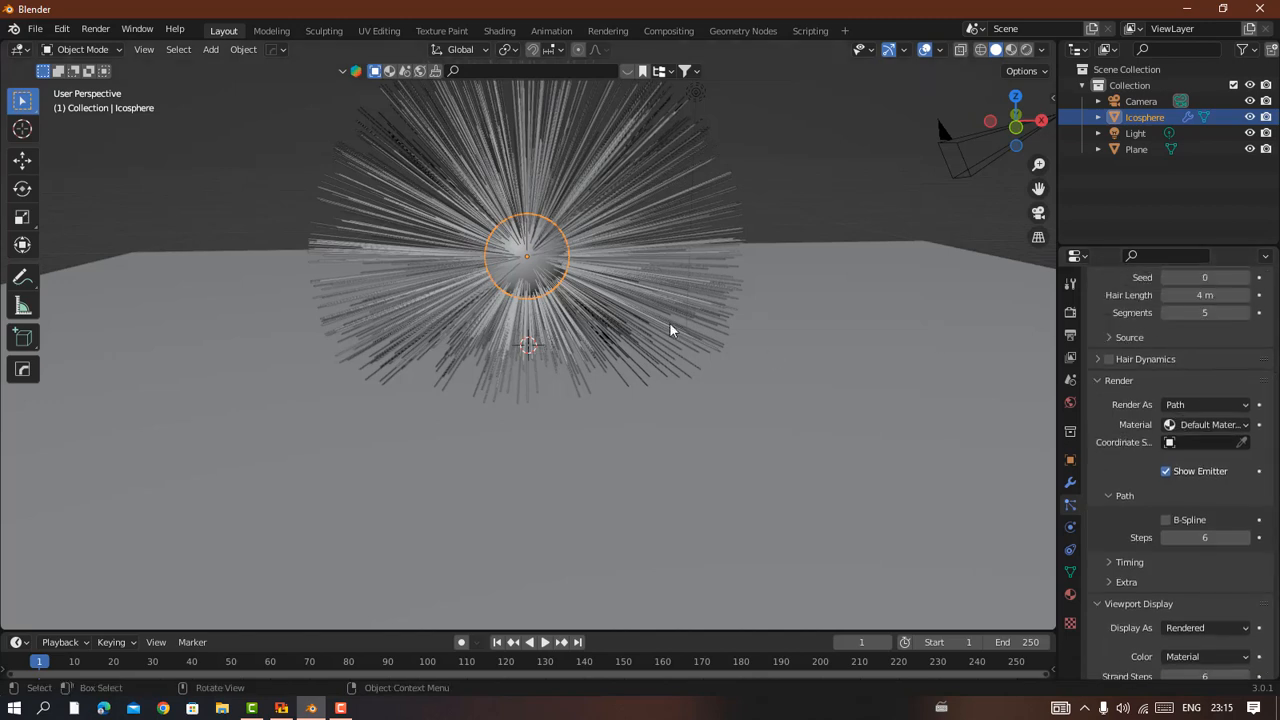
# Step: Add a Turbulence force field at the origin and set its strength to 21.7
pyautogui.hotkey('shift', 'a')
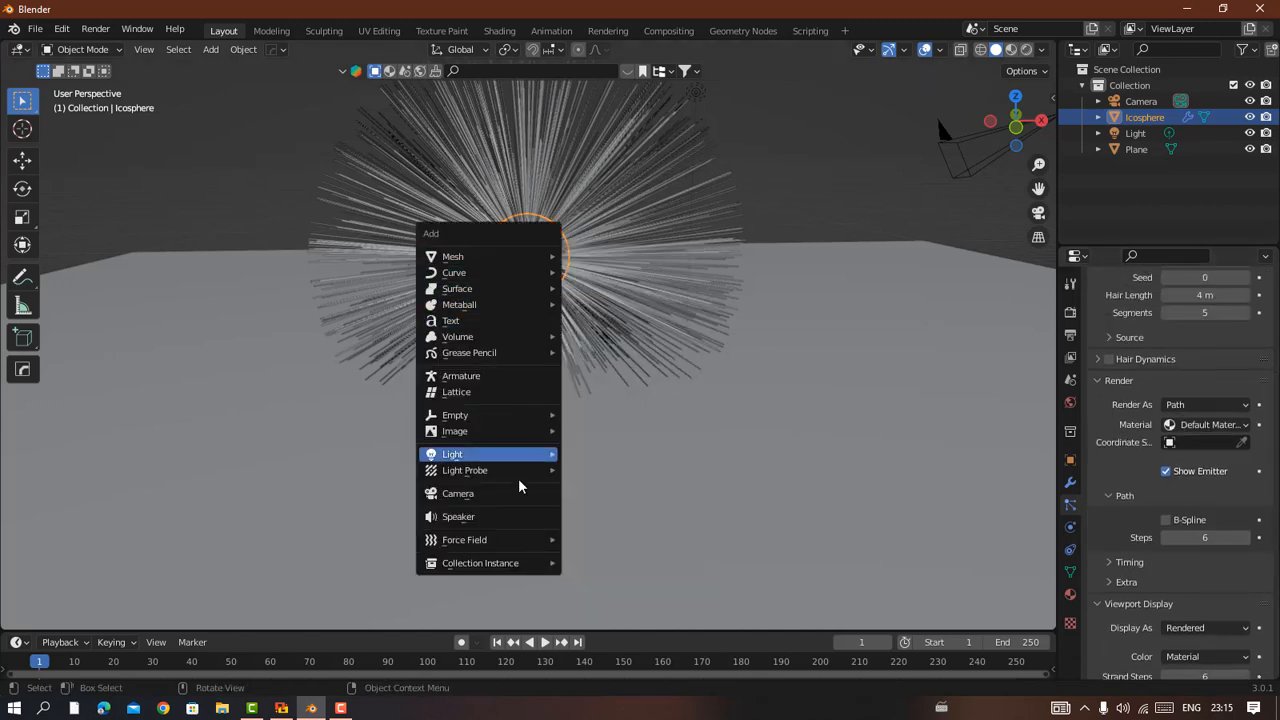
pyautogui.moveTo(512, 549)
pyautogui.click(597, 504)
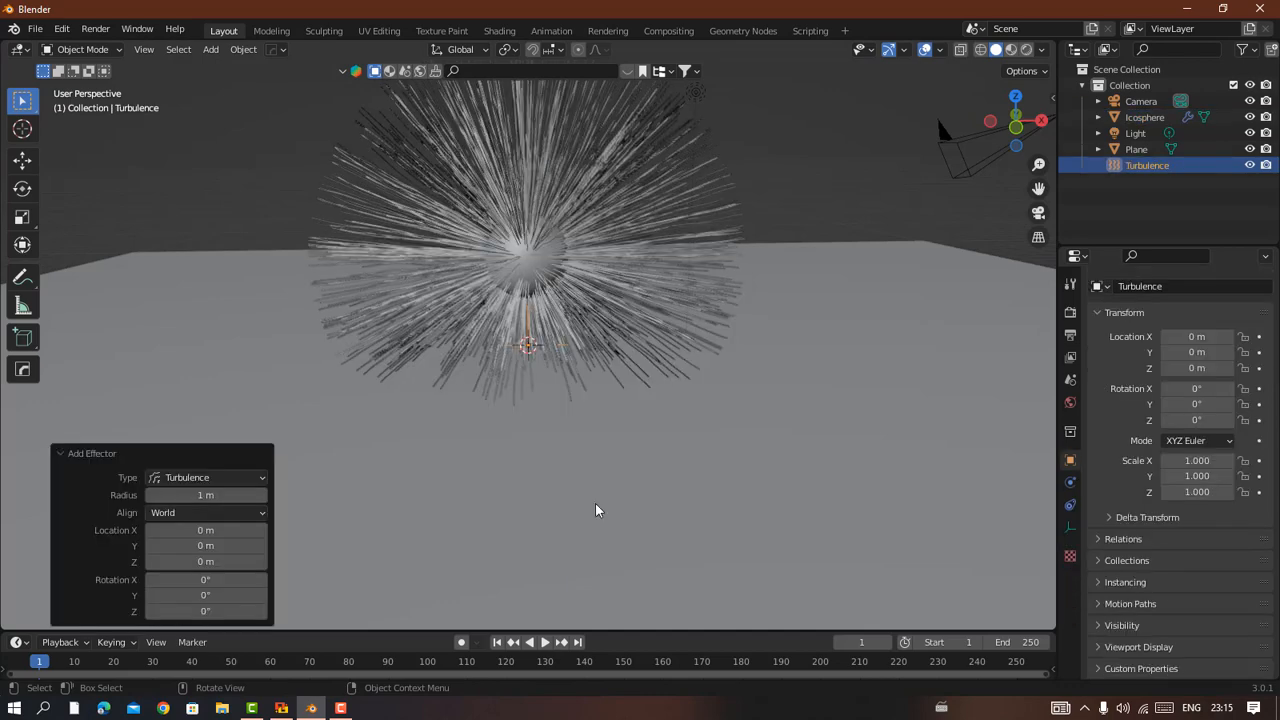
pyautogui.click(1070, 481)
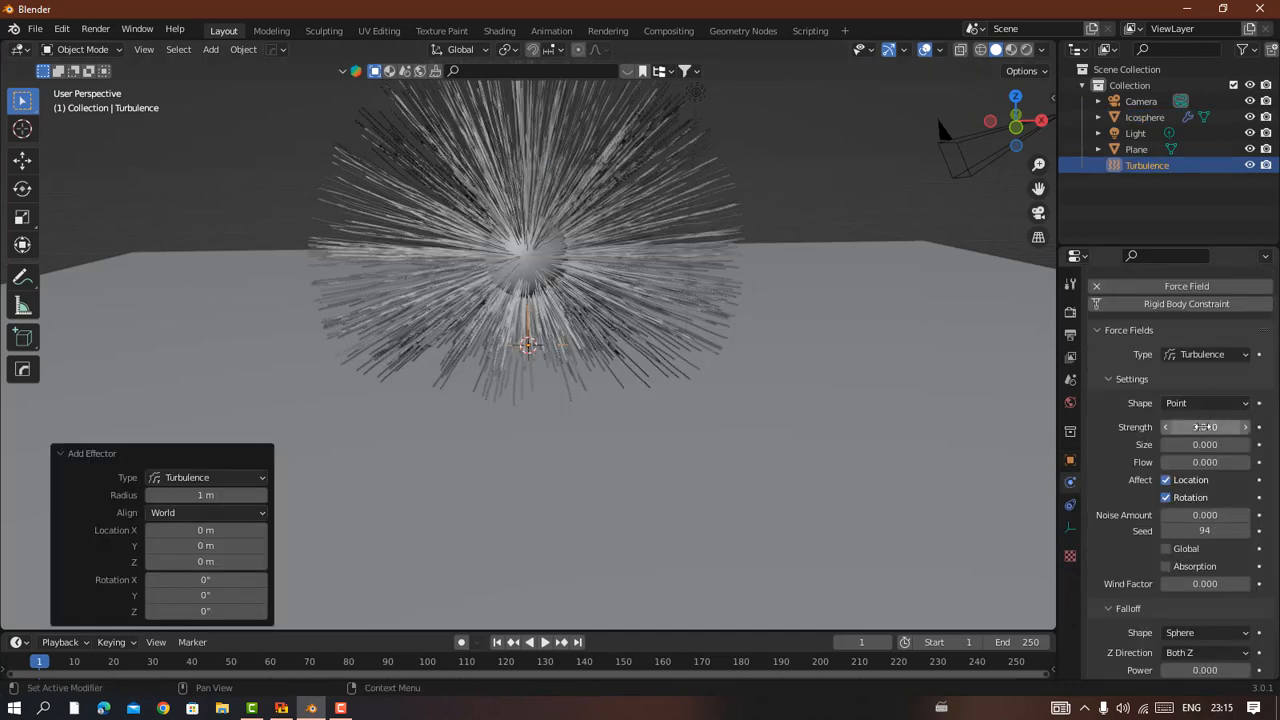
pyautogui.moveTo(1205, 427); pyautogui.dragTo(1249, 427)
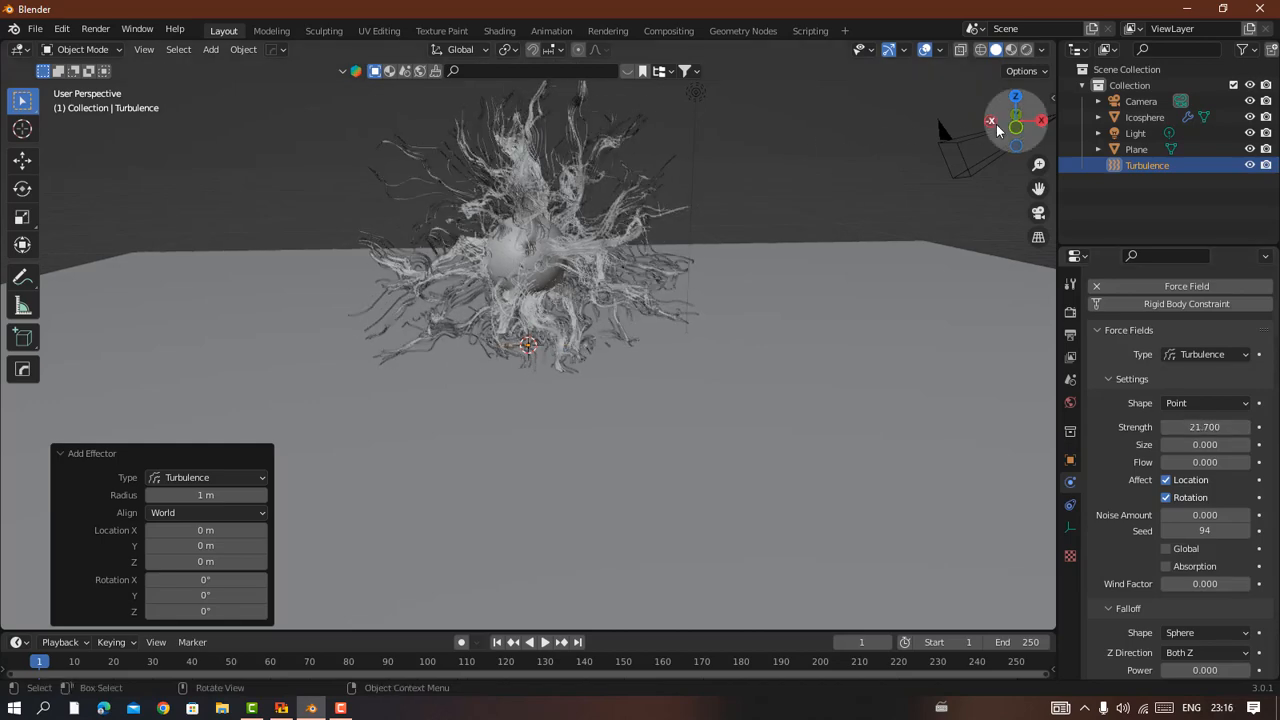
# Step: Lower the ground plane about 1.9 m along the Z axis and deselect it
pyautogui.moveTo(997, 129); pyautogui.dragTo(940, 122)
pyautogui.click(862, 355)
pyautogui.press('g')
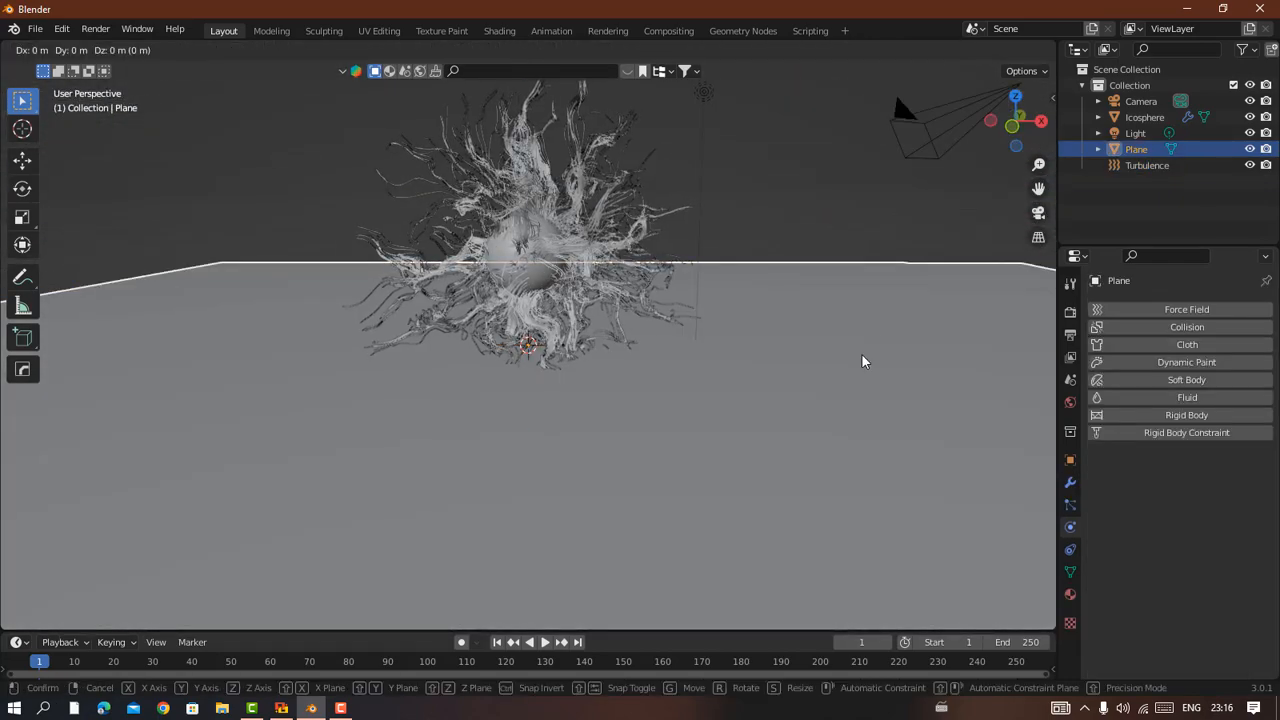
pyautogui.press('z')
pyautogui.click(860, 435)
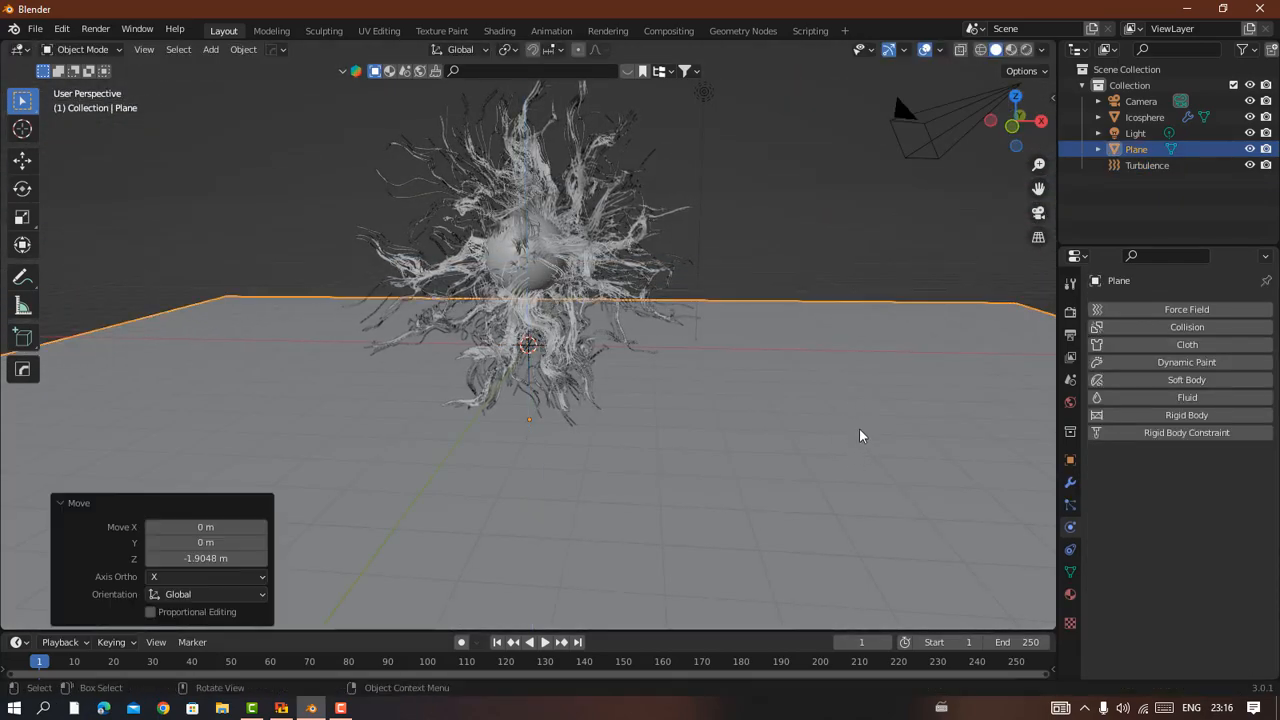
pyautogui.click(798, 225)
# Step: Set the world background color to purple (H 0.751, S 0.940, V 0.267) and switch the viewport to rendered shading
pyautogui.moveTo(1036, 133); pyautogui.dragTo(867, 241)
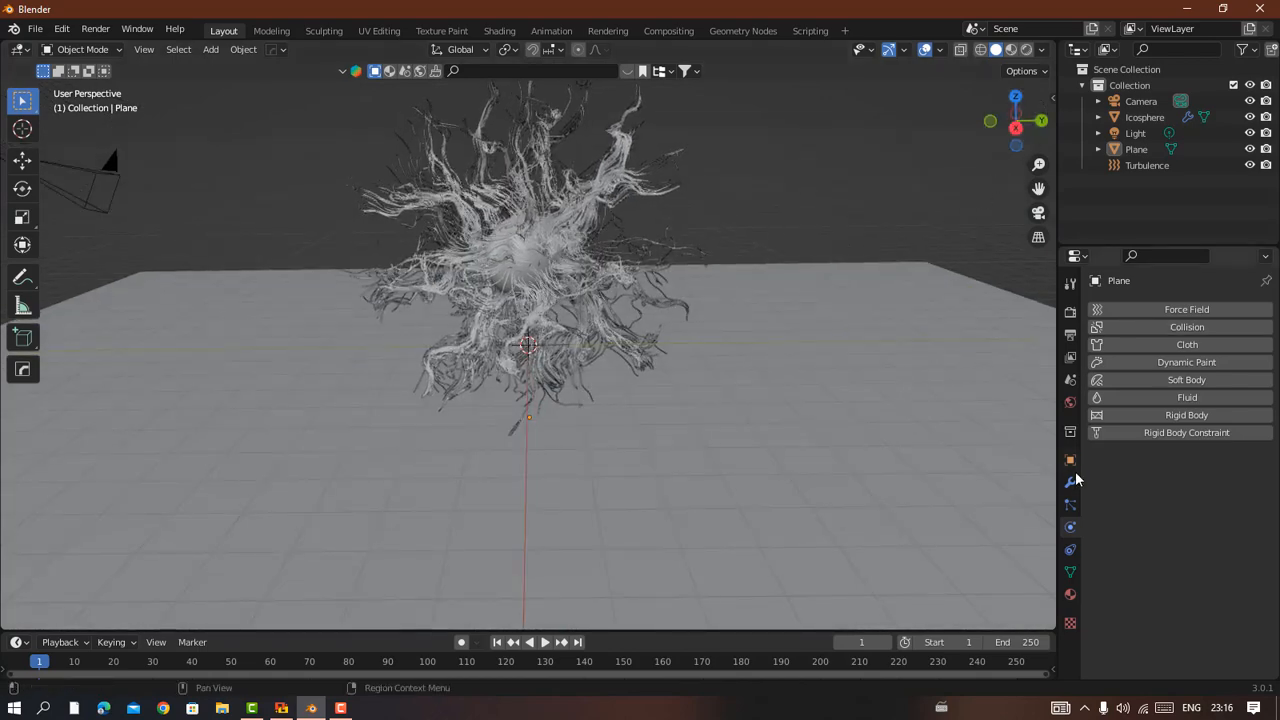
pyautogui.click(1070, 402)
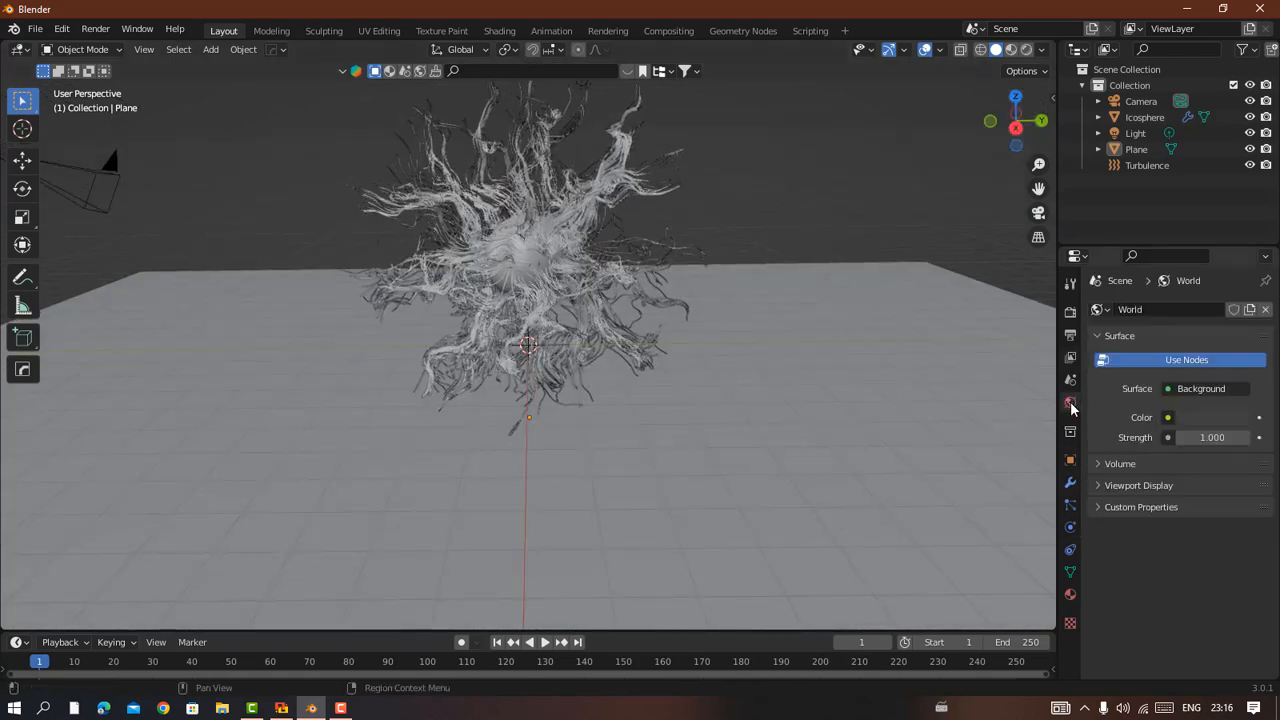
pyautogui.click(1202, 417)
pyautogui.click(1212, 254)
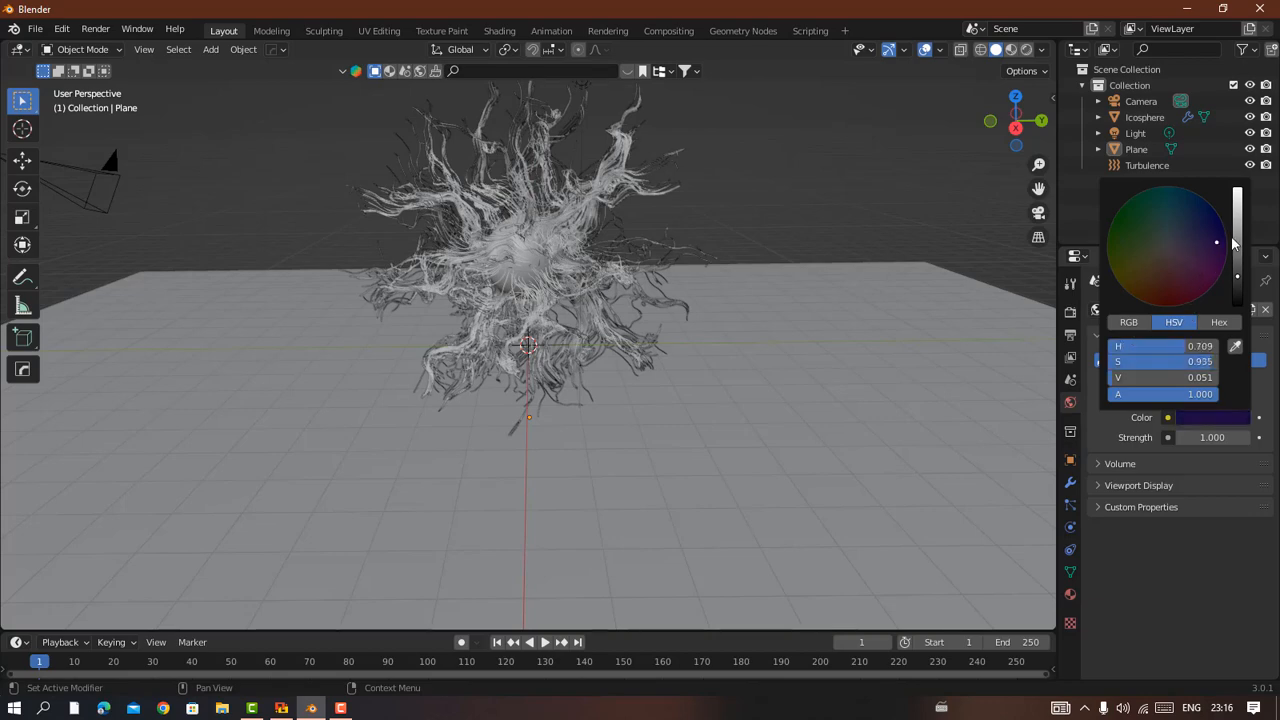
pyautogui.moveTo(1237, 276); pyautogui.dragTo(1237, 240)
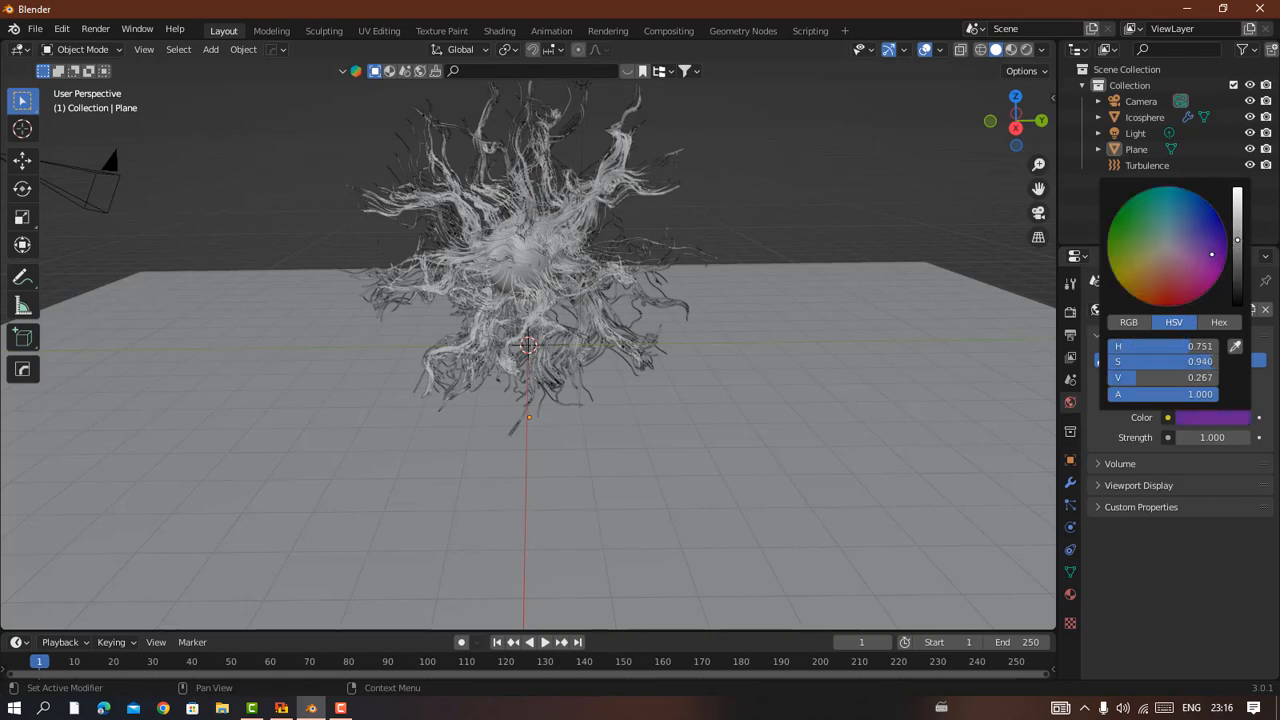
pyautogui.click(1026, 50)
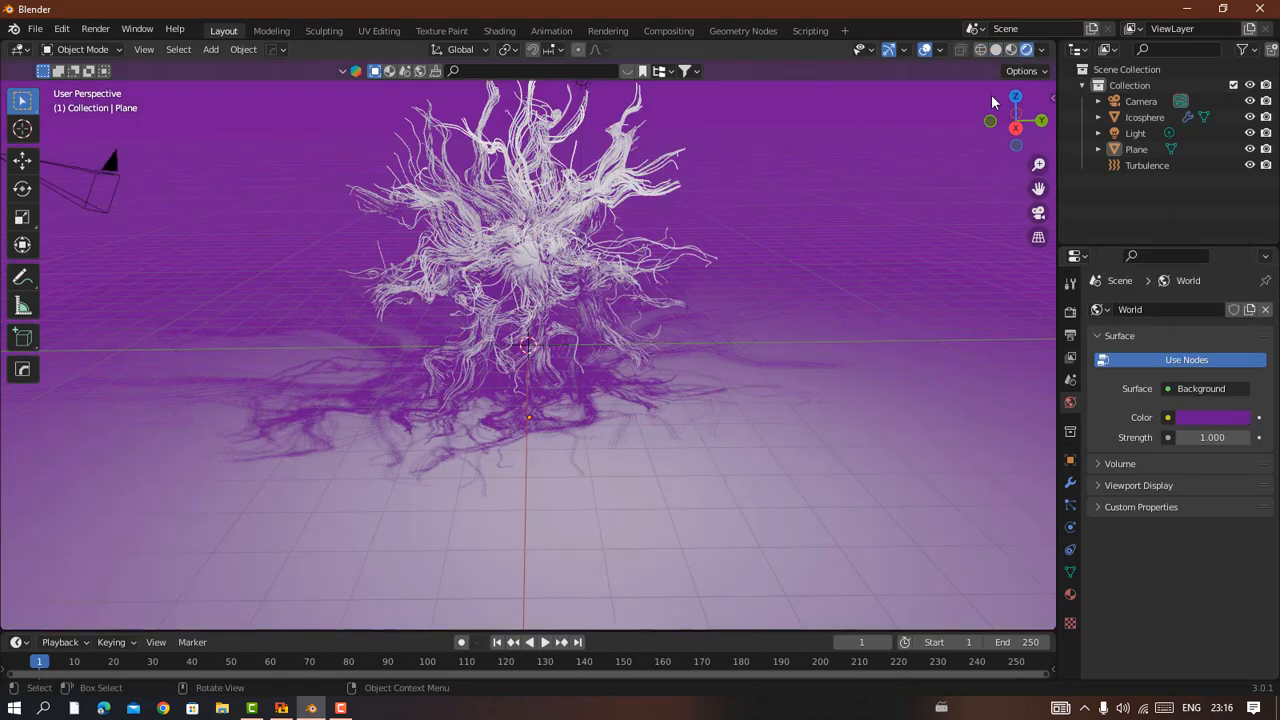
# Step: Create a new material on the icosphere and set its surface shader to Emission
pyautogui.moveTo(992, 124); pyautogui.dragTo(1016, 122)
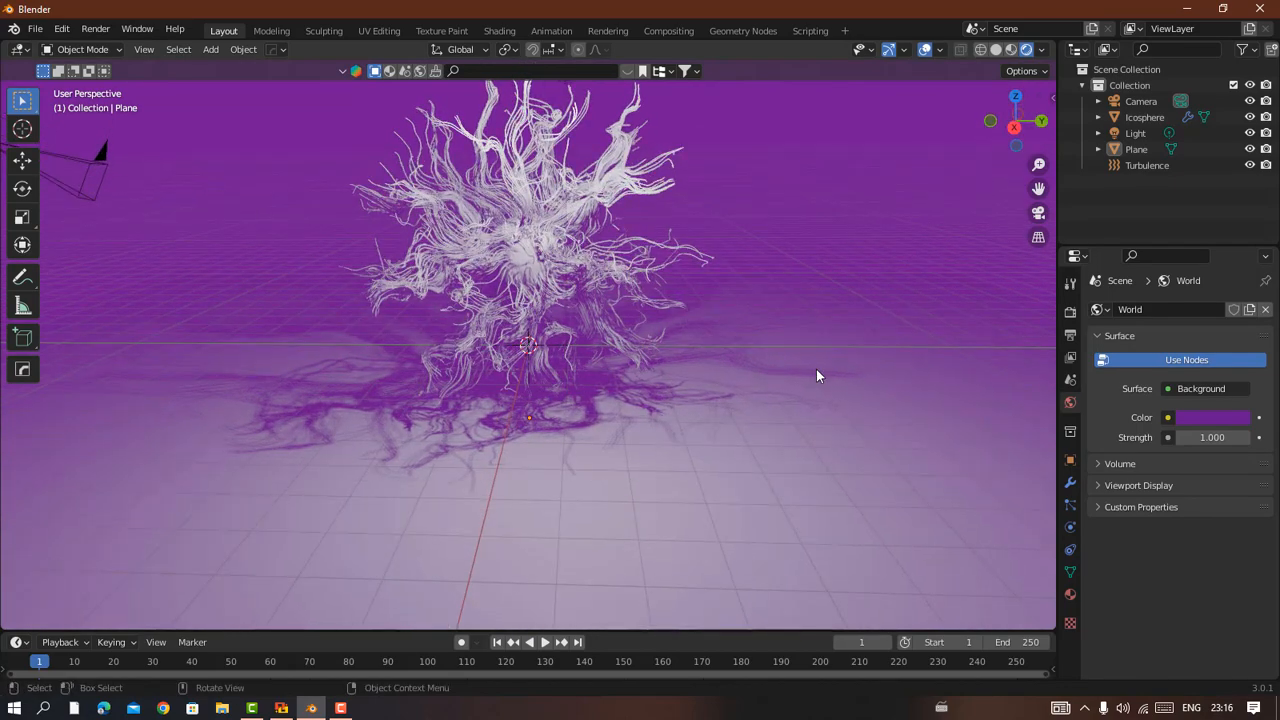
pyautogui.click(536, 260)
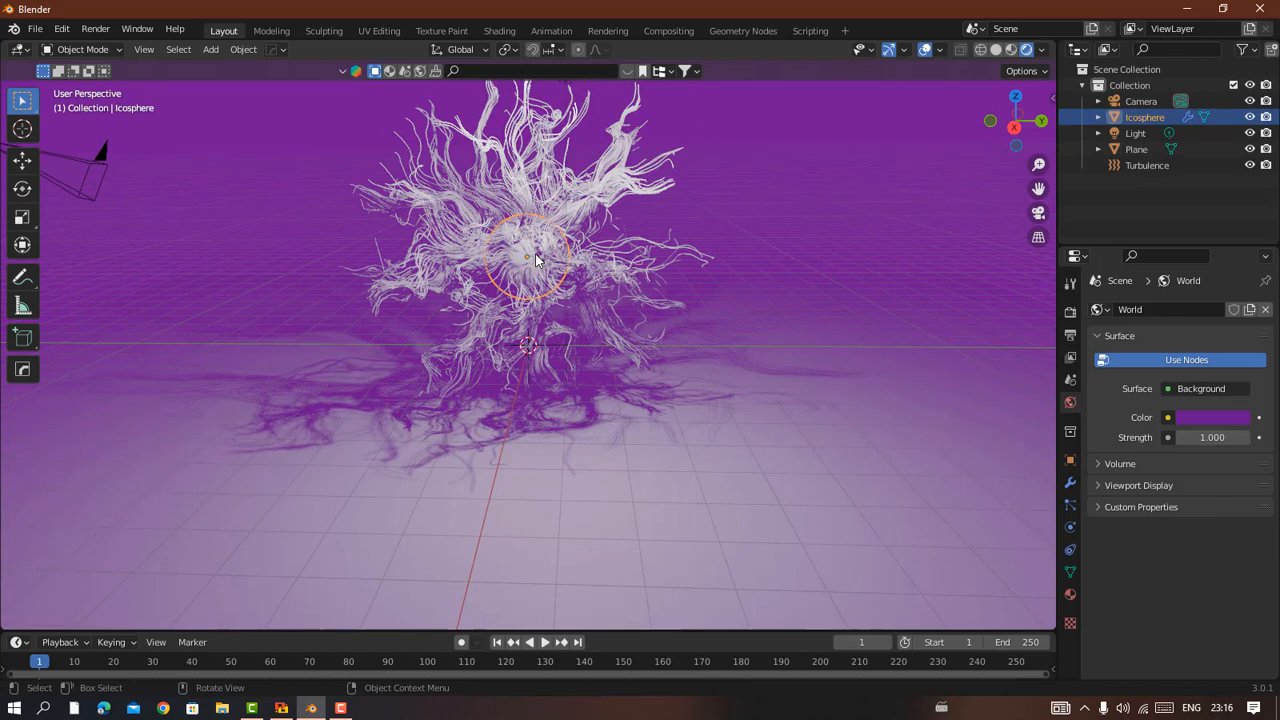
pyautogui.click(1071, 598)
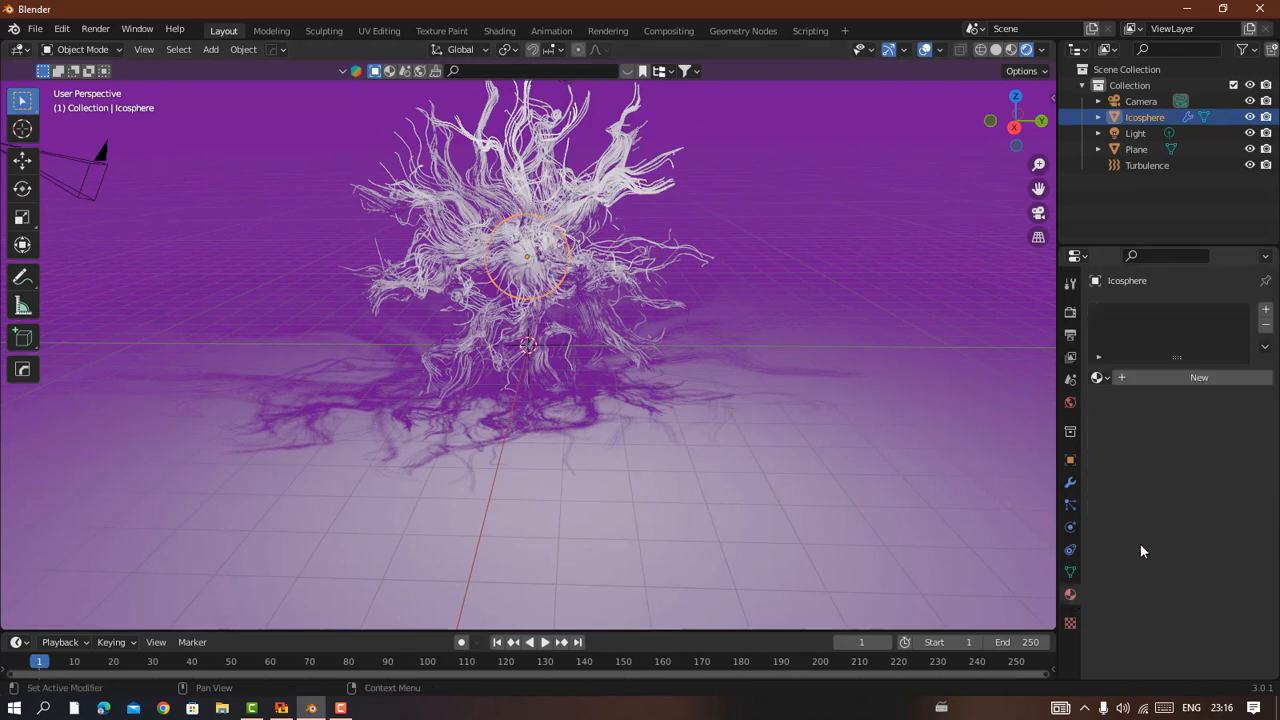
pyautogui.click(1196, 385)
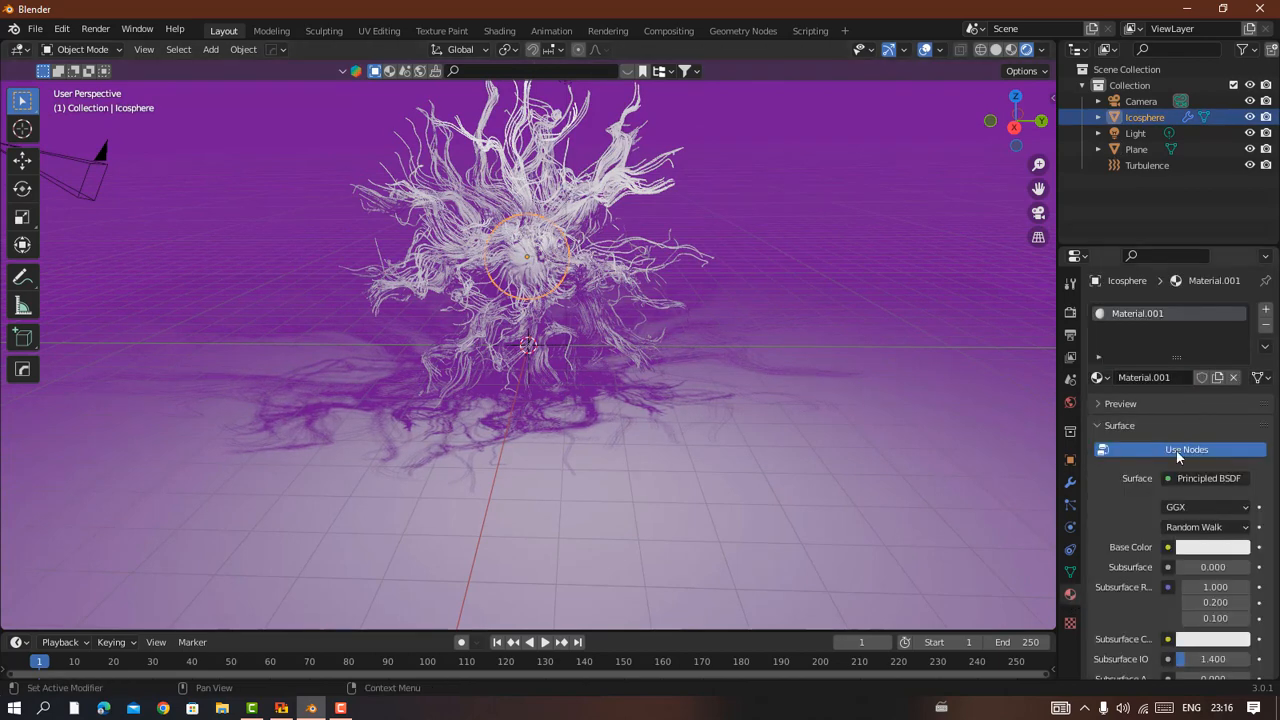
pyautogui.click(1197, 476)
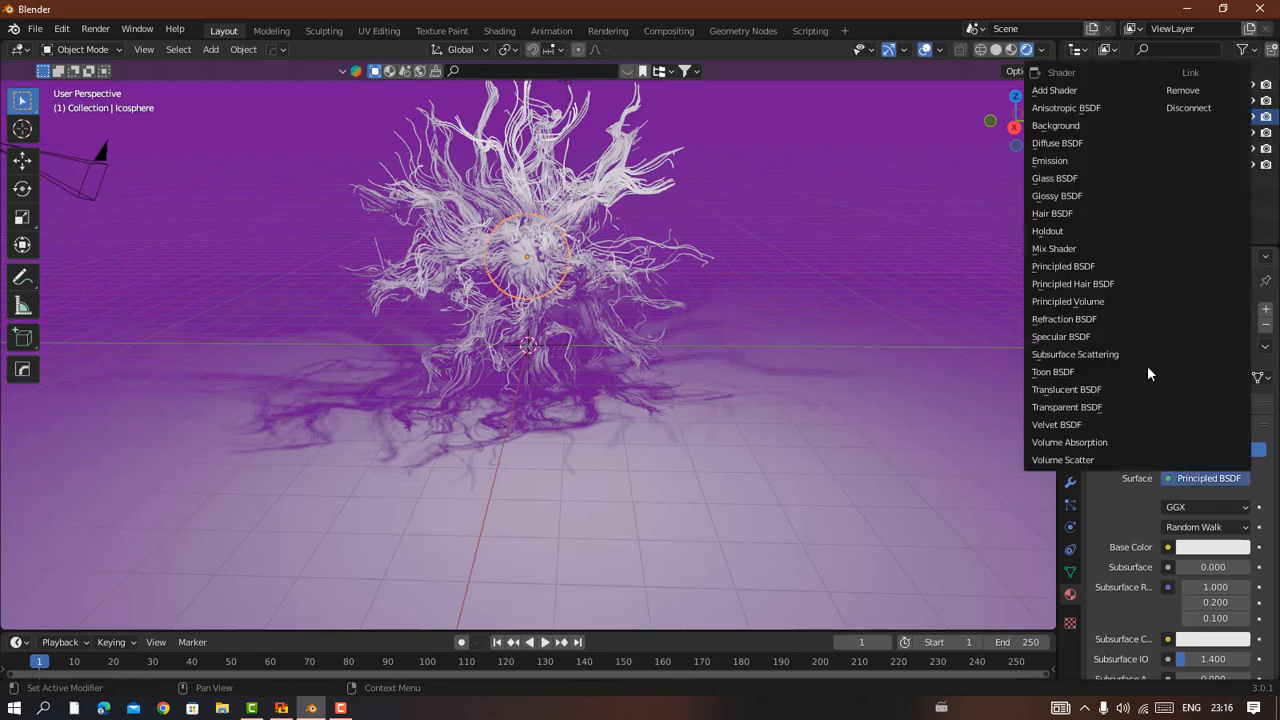
pyautogui.click(1049, 160)
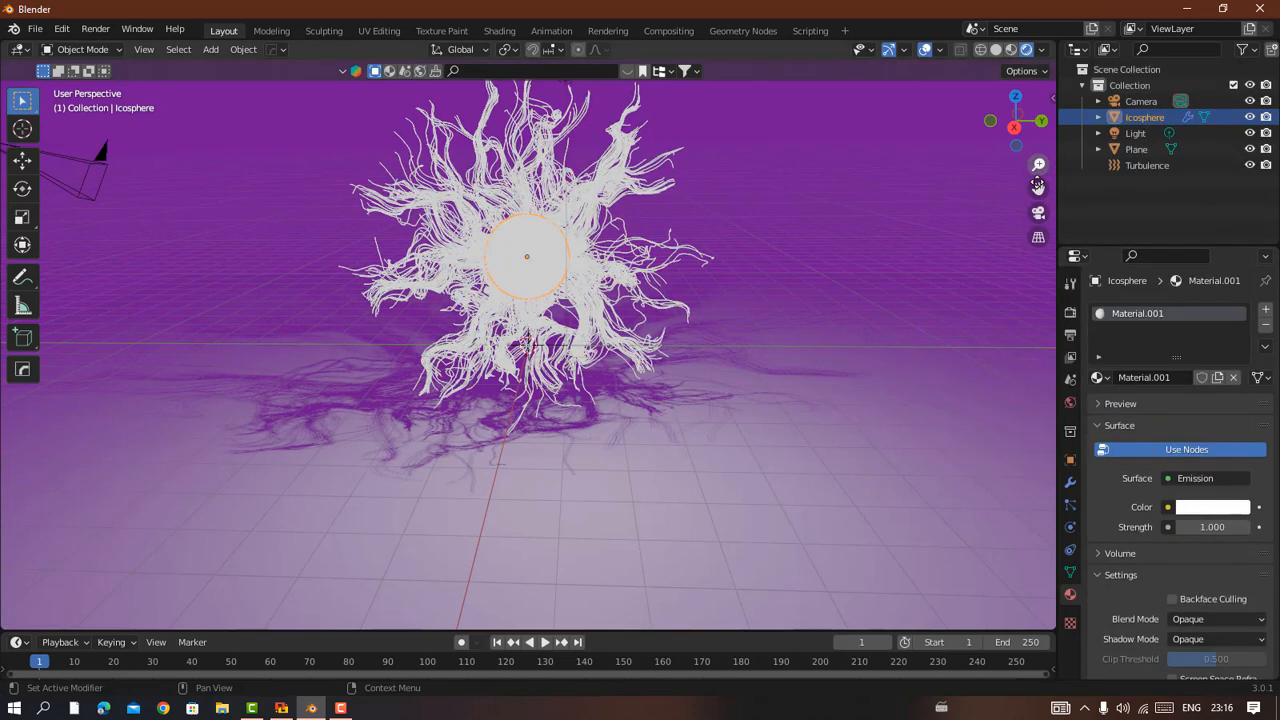
# Step: Switch to the Shading workspace and show its 3D view in rendered shading, facing the hairy sphere
pyautogui.click(497, 31)
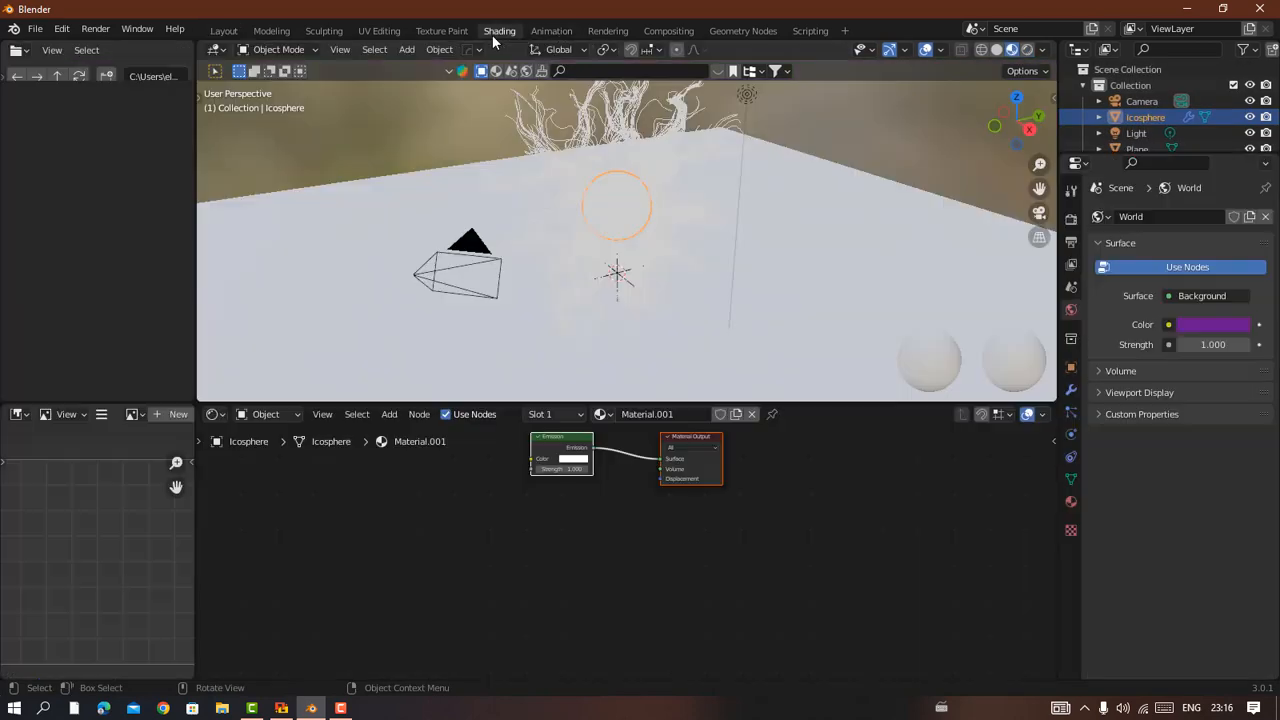
pyautogui.click(1026, 49)
pyautogui.moveTo(1016, 121); pyautogui.dragTo(976, 123)
# Step: Add a Hair Info node to the icosphere's material, placed before the Emission node
pyautogui.hotkey('shift', 'a')
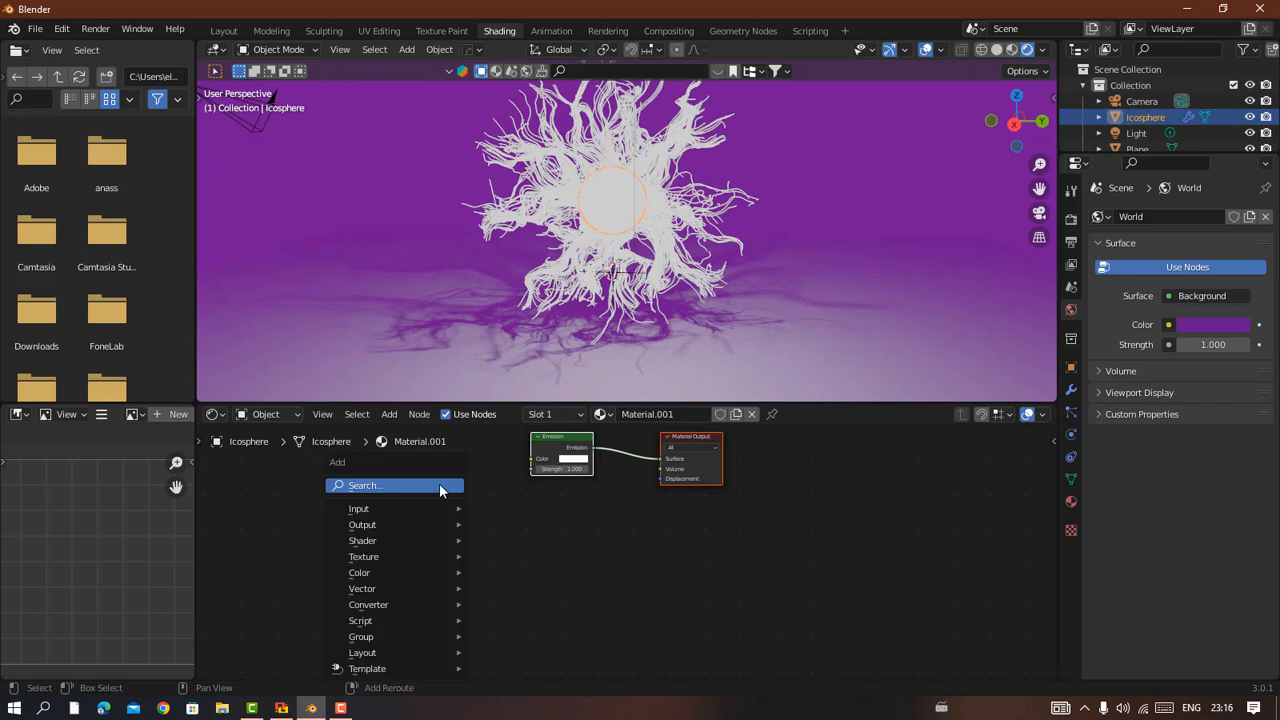
pyautogui.click(422, 486)
pyautogui.write('hai')
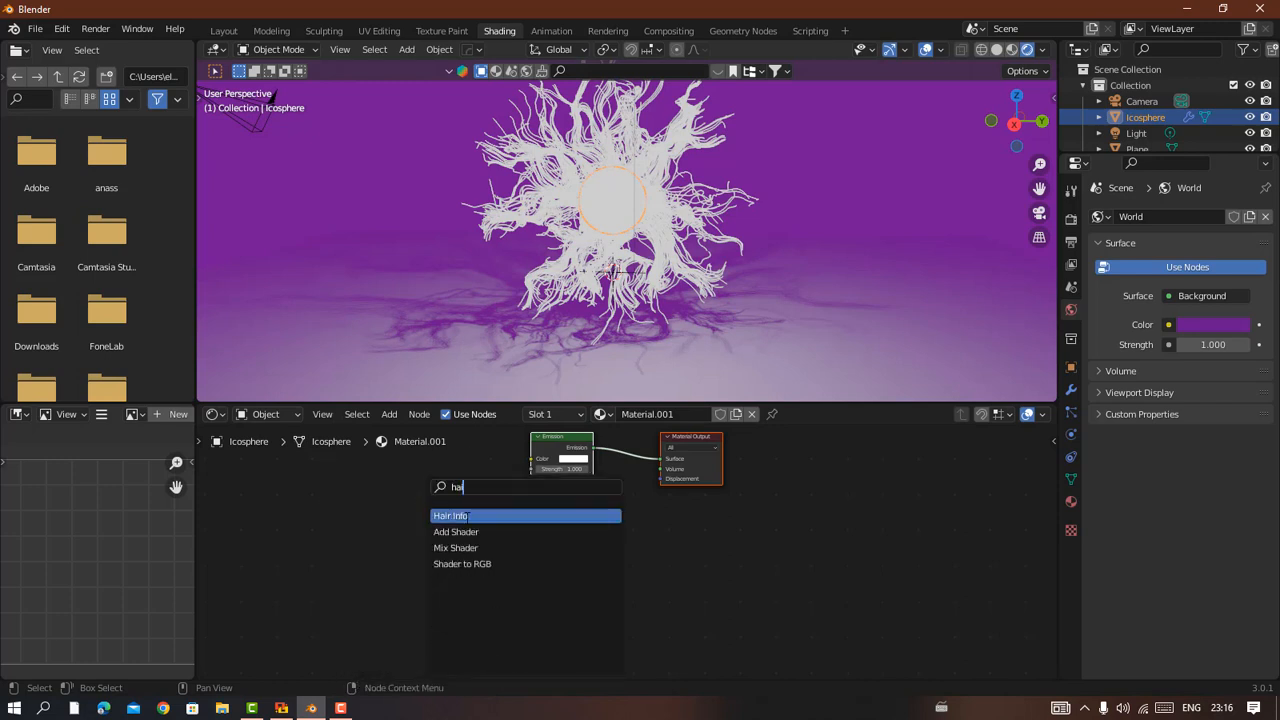
pyautogui.click(468, 516)
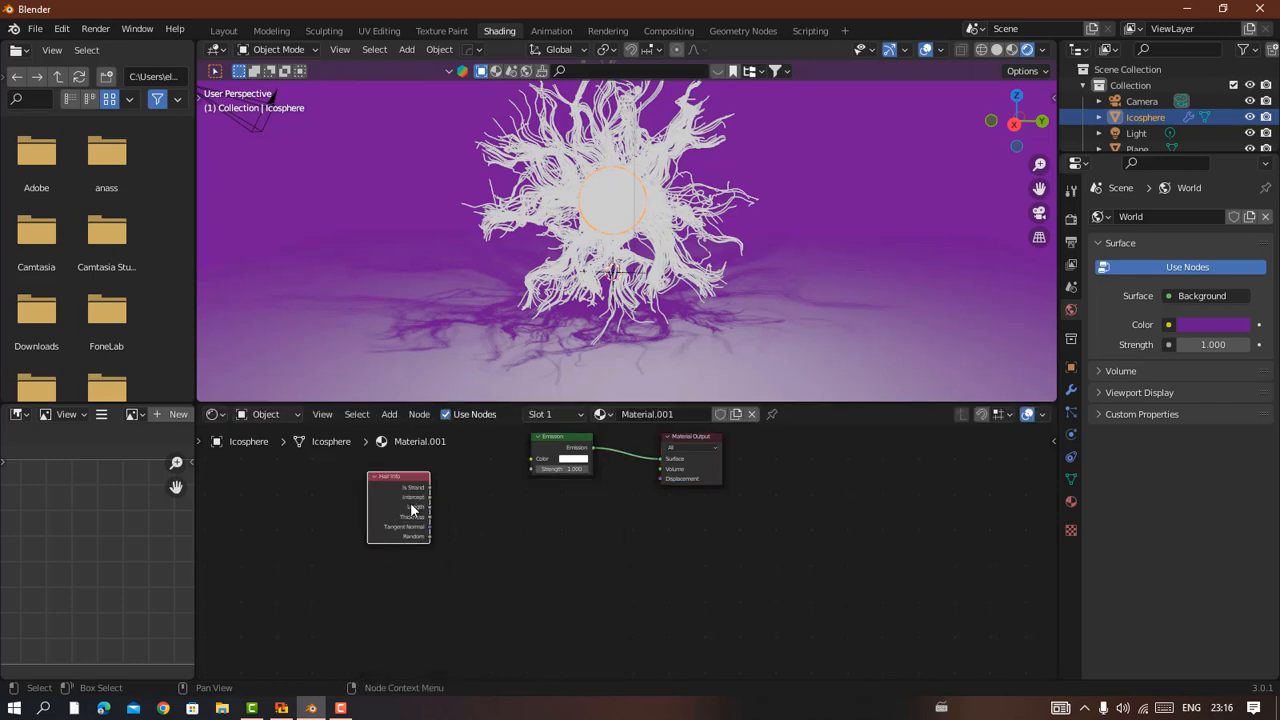
# Step: Add a ColorRamp node to the icosphere's material, beside the Hair Info node
pyautogui.hotkey('shift', 'a')
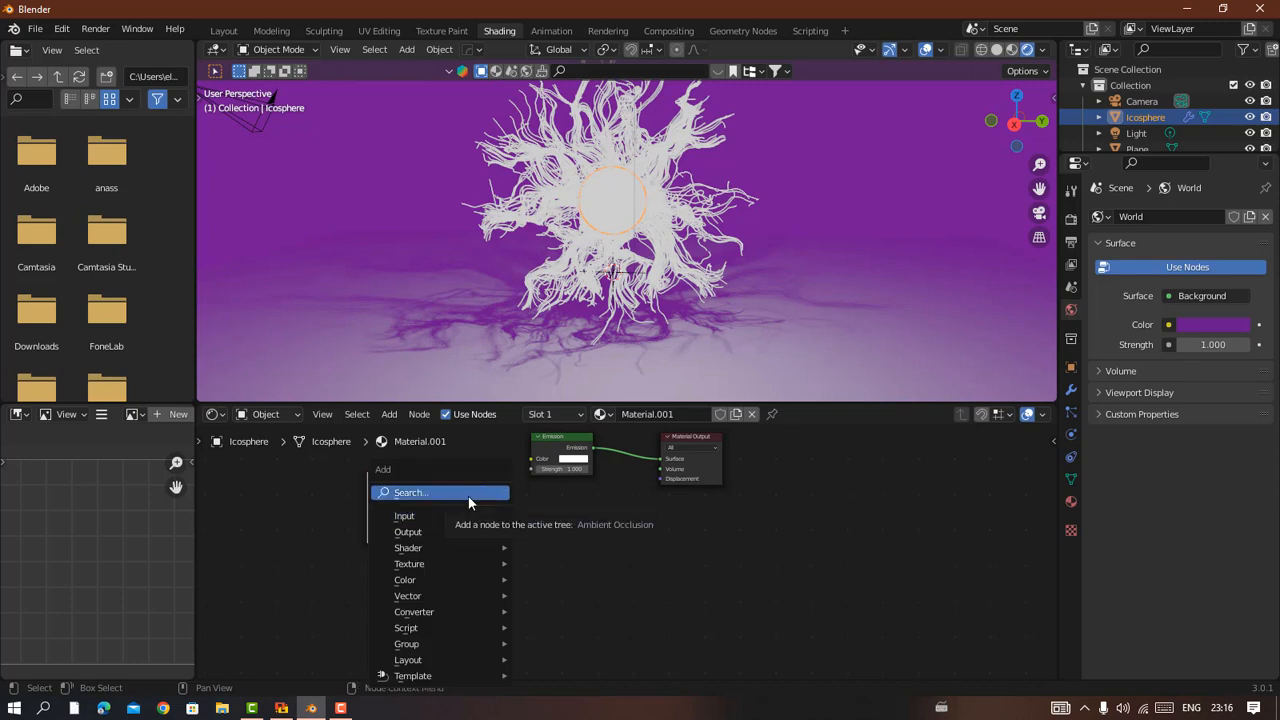
pyautogui.click(468, 496)
pyautogui.write('col')
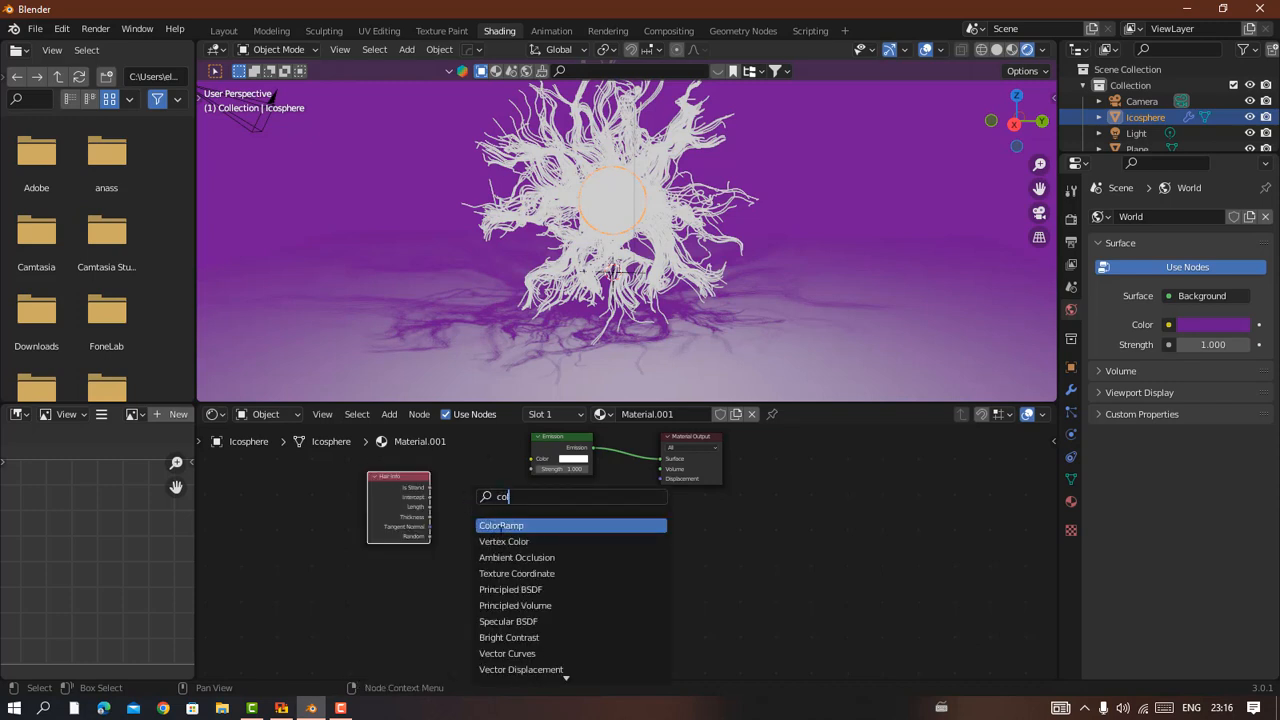
pyautogui.click(499, 523)
pyautogui.click(457, 524)
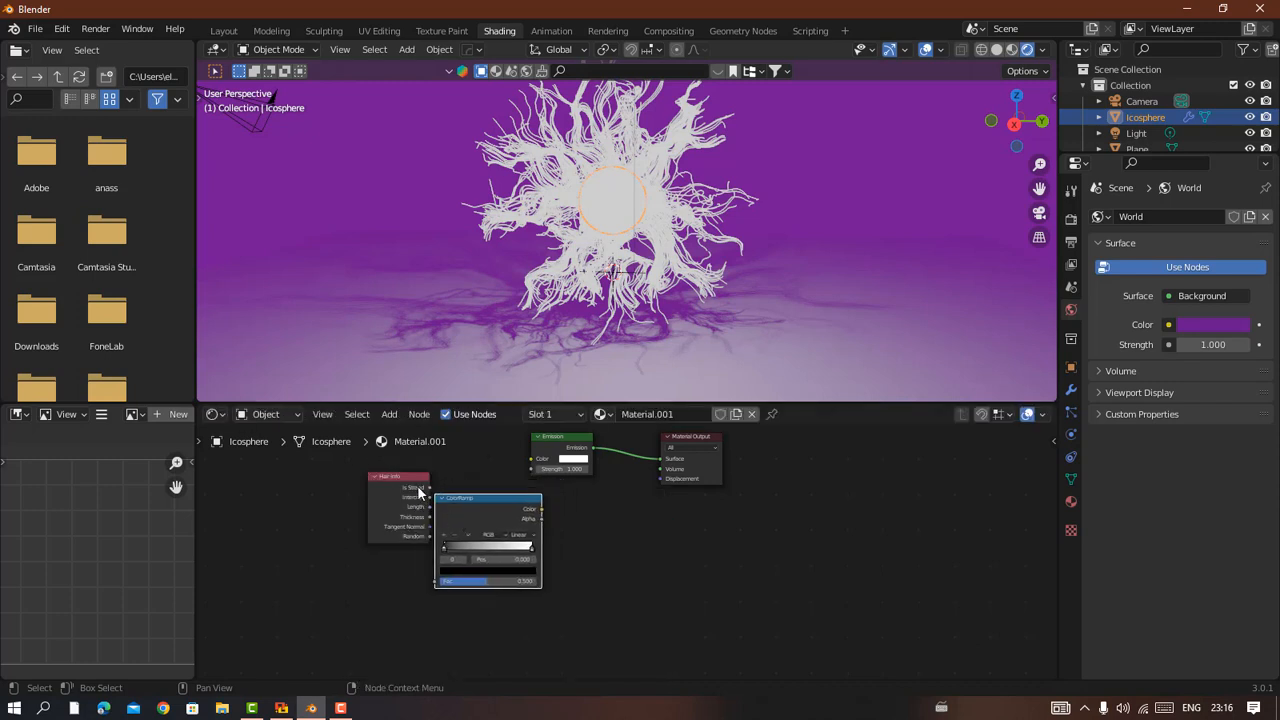
# Step: Connect the ColorRamp's Color to the Emission Color and the Hair Info Intercept to the ColorRamp's Fac, spacing the nodes apart
pyautogui.moveTo(415, 486); pyautogui.dragTo(335, 479)
pyautogui.moveTo(526, 527)
pyautogui.mouseDown()
pyautogui.moveTo(475, 505)
pyautogui.moveTo(528, 464)
pyautogui.mouseUp()
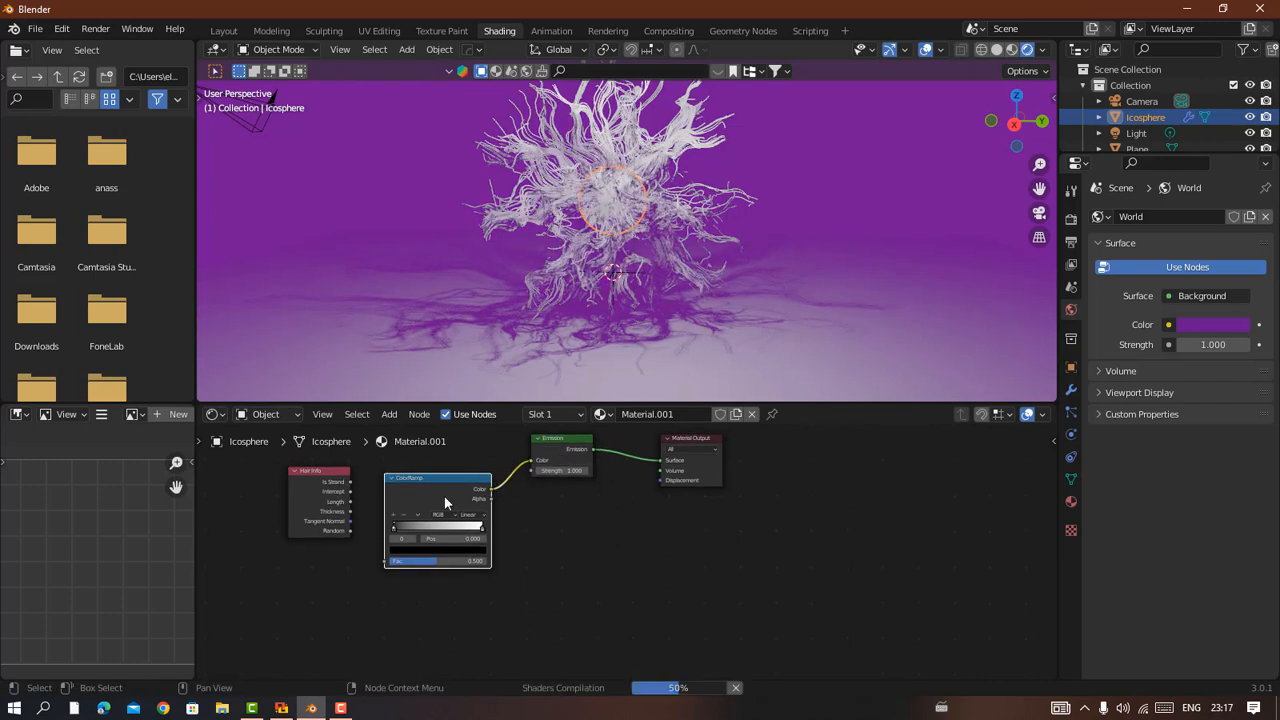
pyautogui.moveTo(350, 490); pyautogui.dragTo(387, 561)
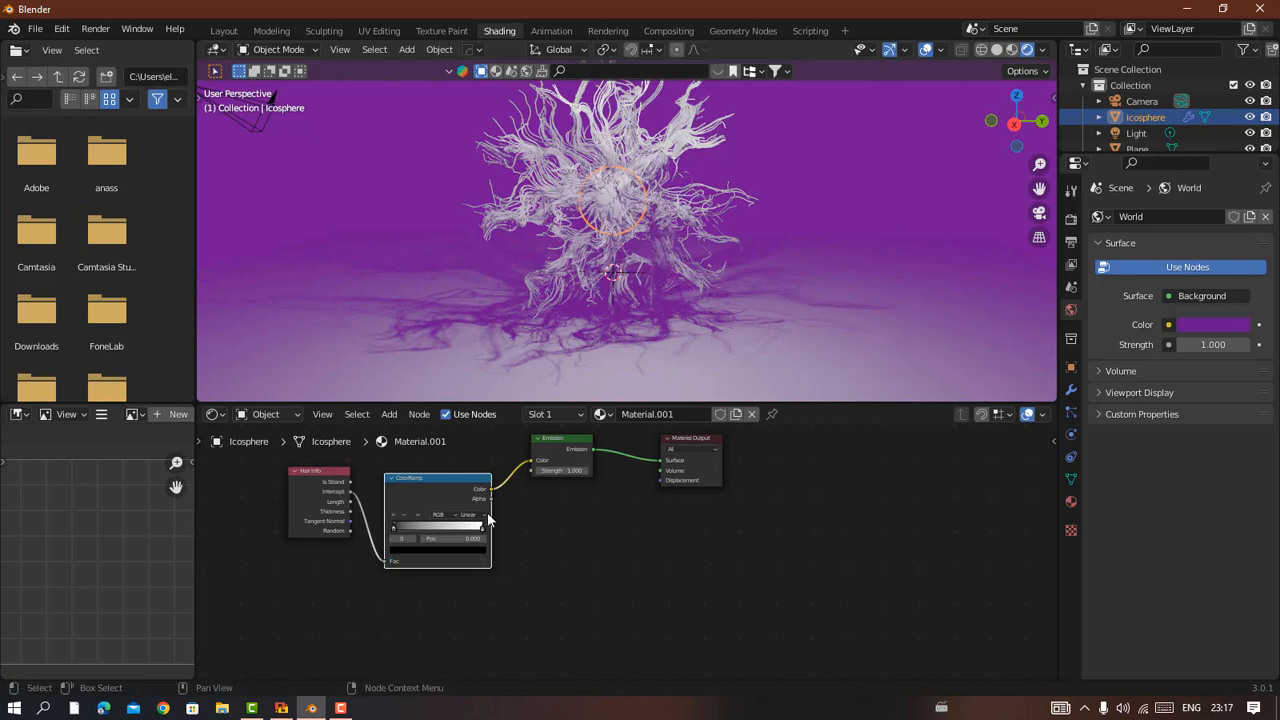
# Step: Set the ColorRamp interpolation to Cardinal, add a middle stop and move the first black stop to about 0.29
pyautogui.click(470, 514)
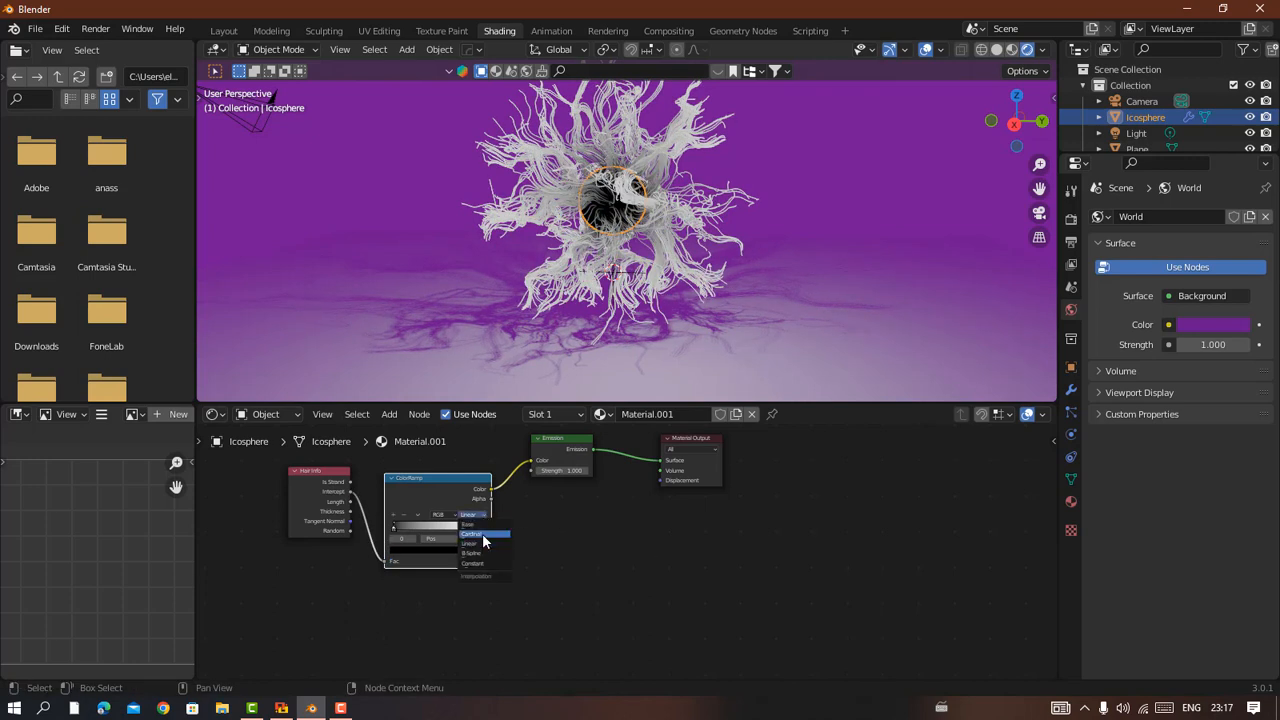
pyautogui.click(482, 533)
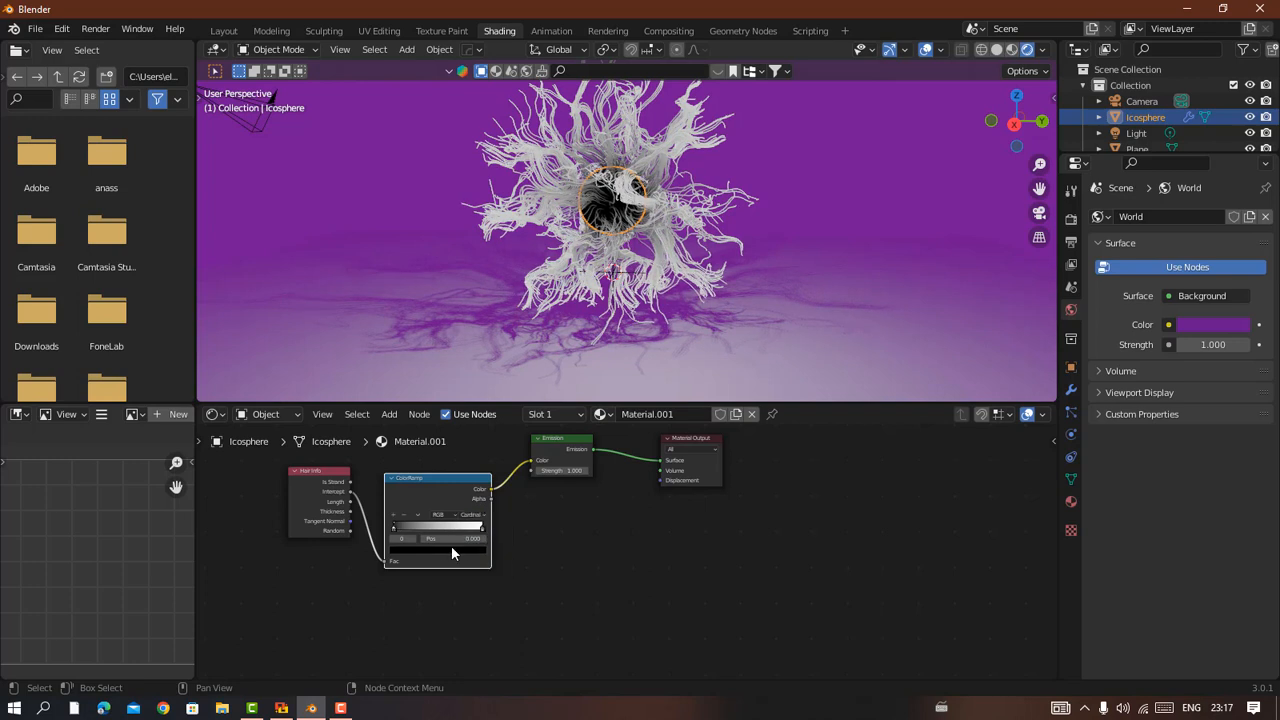
pyautogui.click(392, 513)
pyautogui.moveTo(397, 531); pyautogui.dragTo(441, 532)
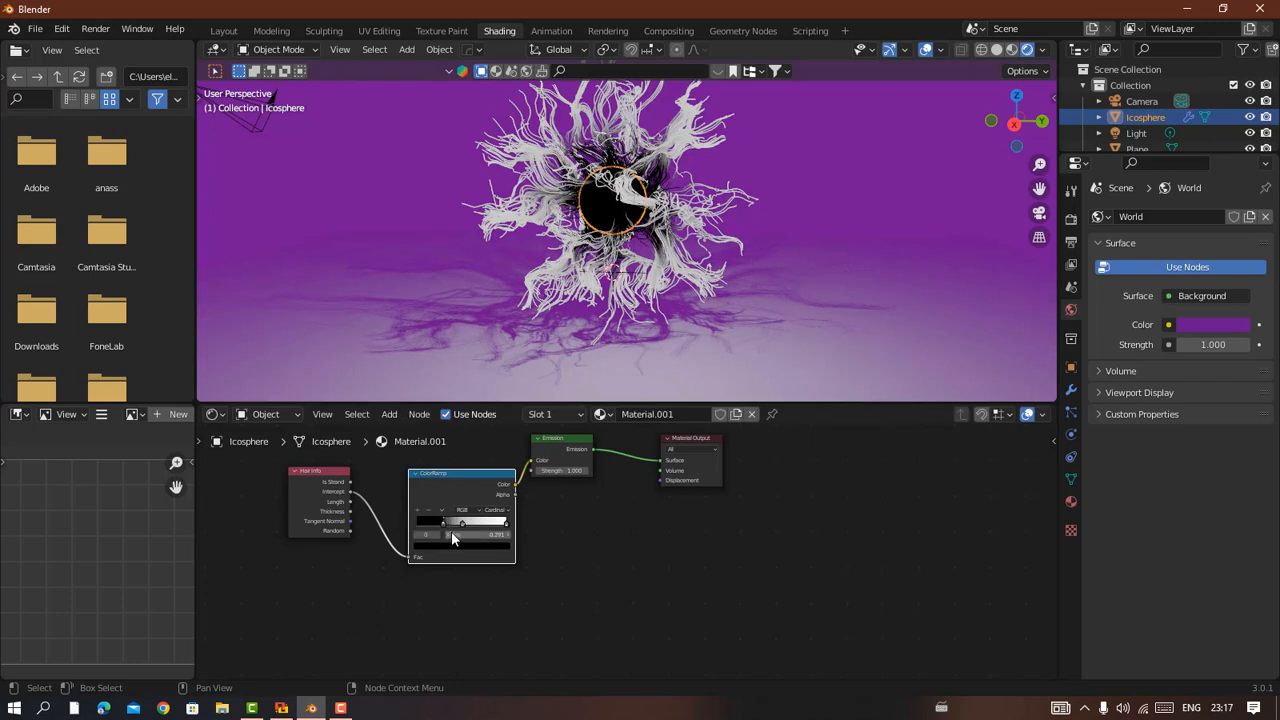
# Step: Change the ColorRamp's first stop from black to a fully bright, saturated blue
pyautogui.click(432, 544)
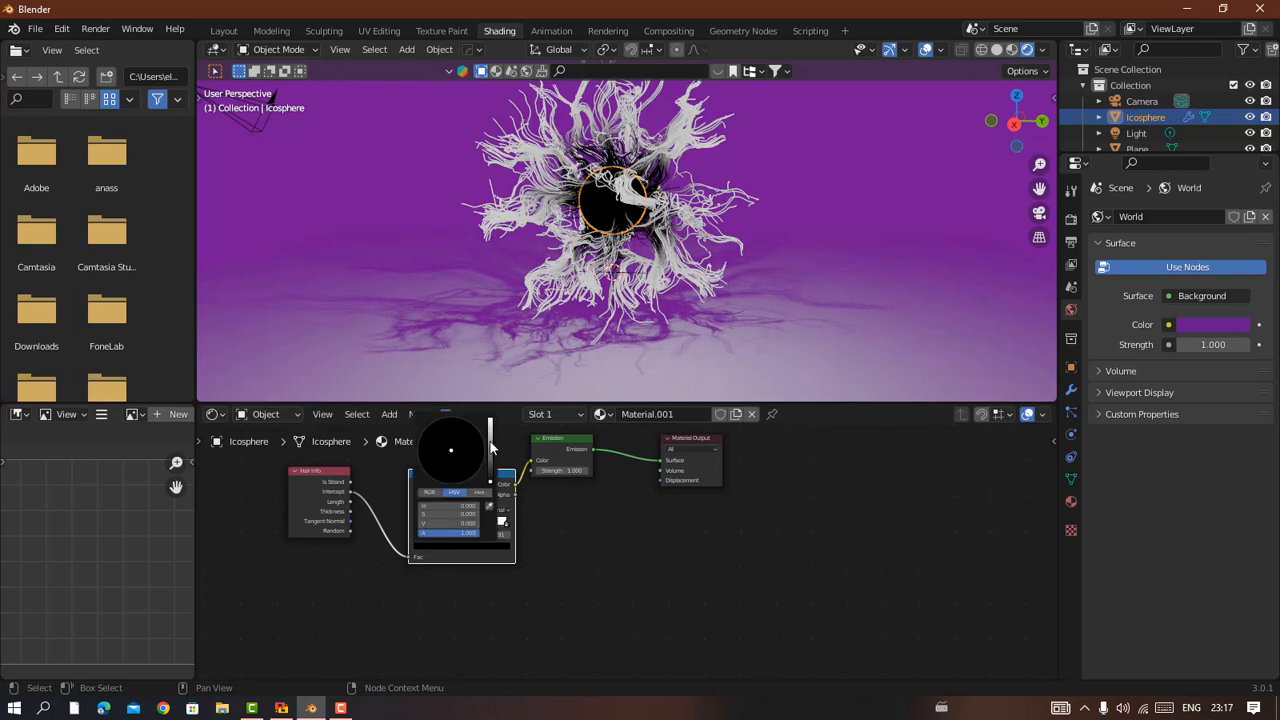
pyautogui.moveTo(490, 447); pyautogui.dragTo(490, 420)
pyautogui.click(452, 483)
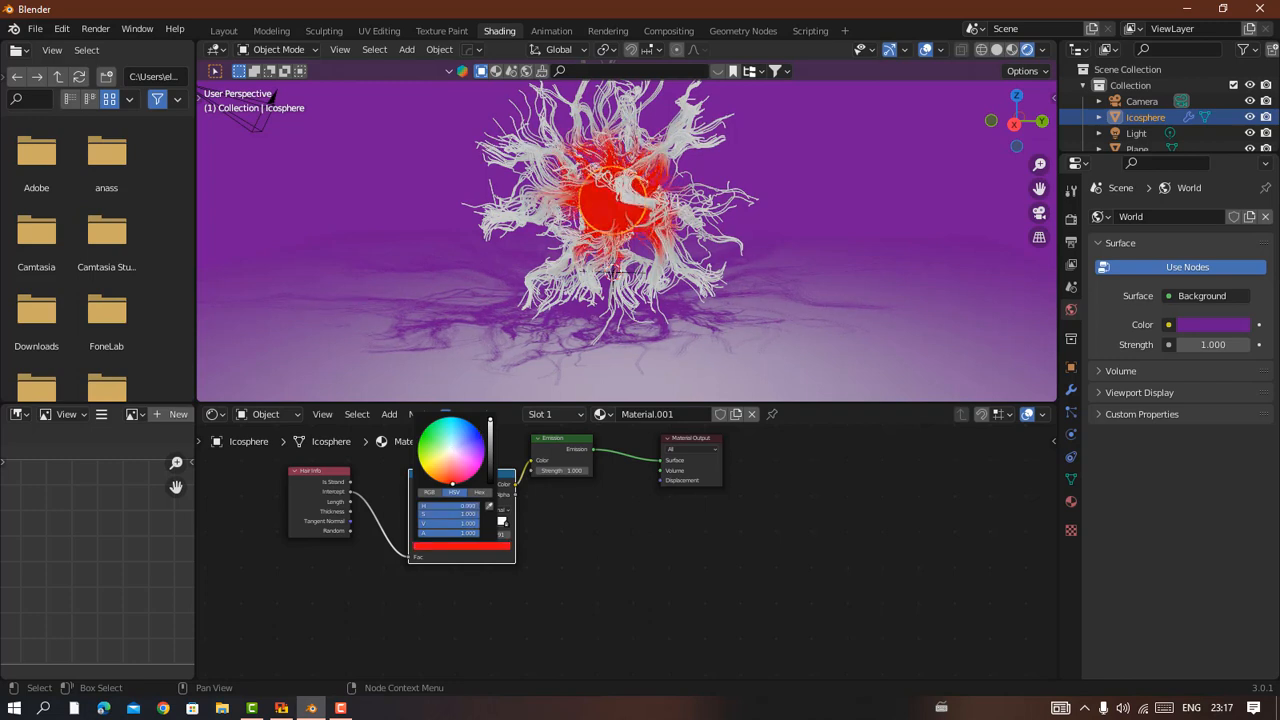
pyautogui.click(434, 479)
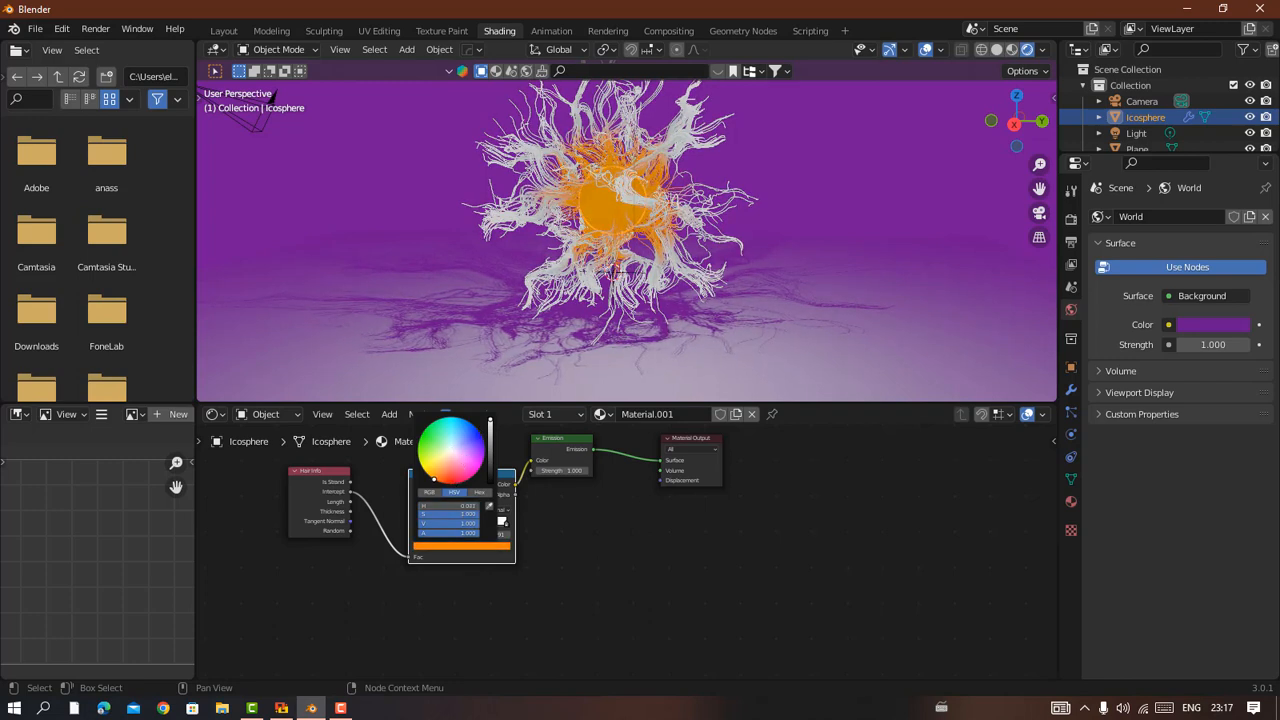
pyautogui.moveTo(434, 479)
pyautogui.mouseDown()
pyautogui.moveTo(456, 482)
pyautogui.moveTo(474, 445)
pyautogui.mouseUp()
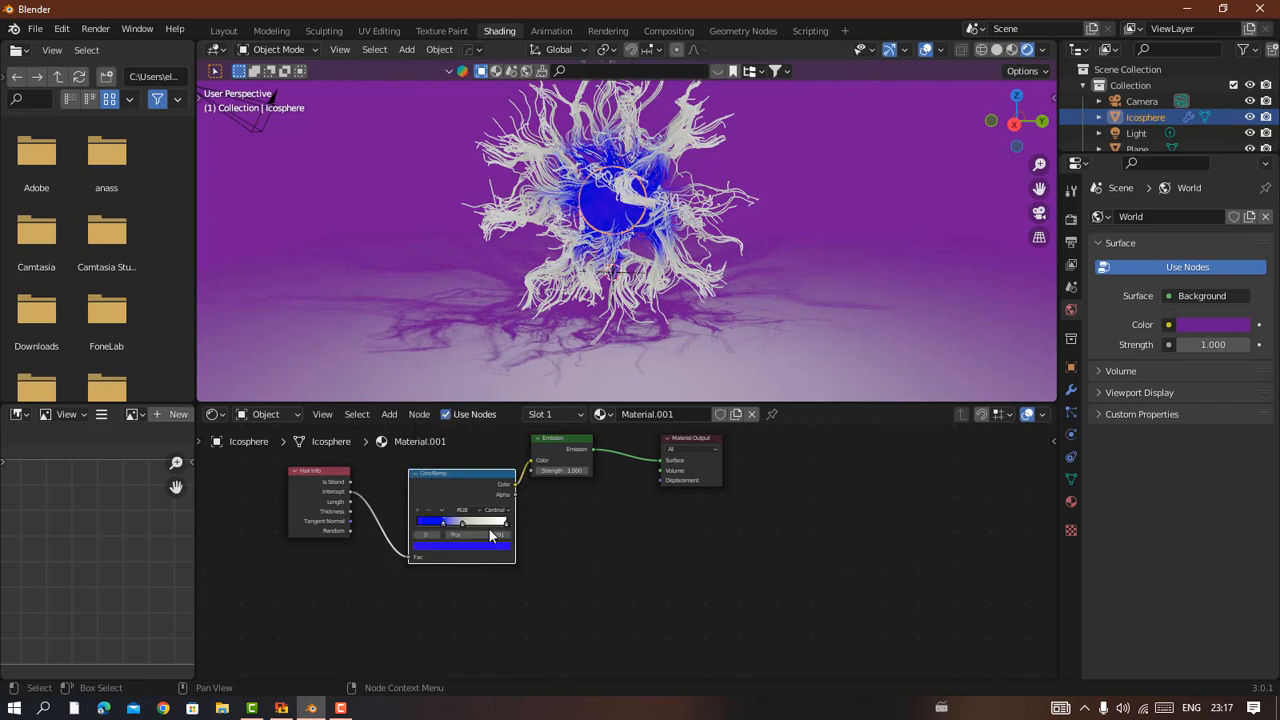
# Step: Move the ColorRamp's middle stop to about 0.623 and color it red
pyautogui.moveTo(461, 525); pyautogui.dragTo(472, 524)
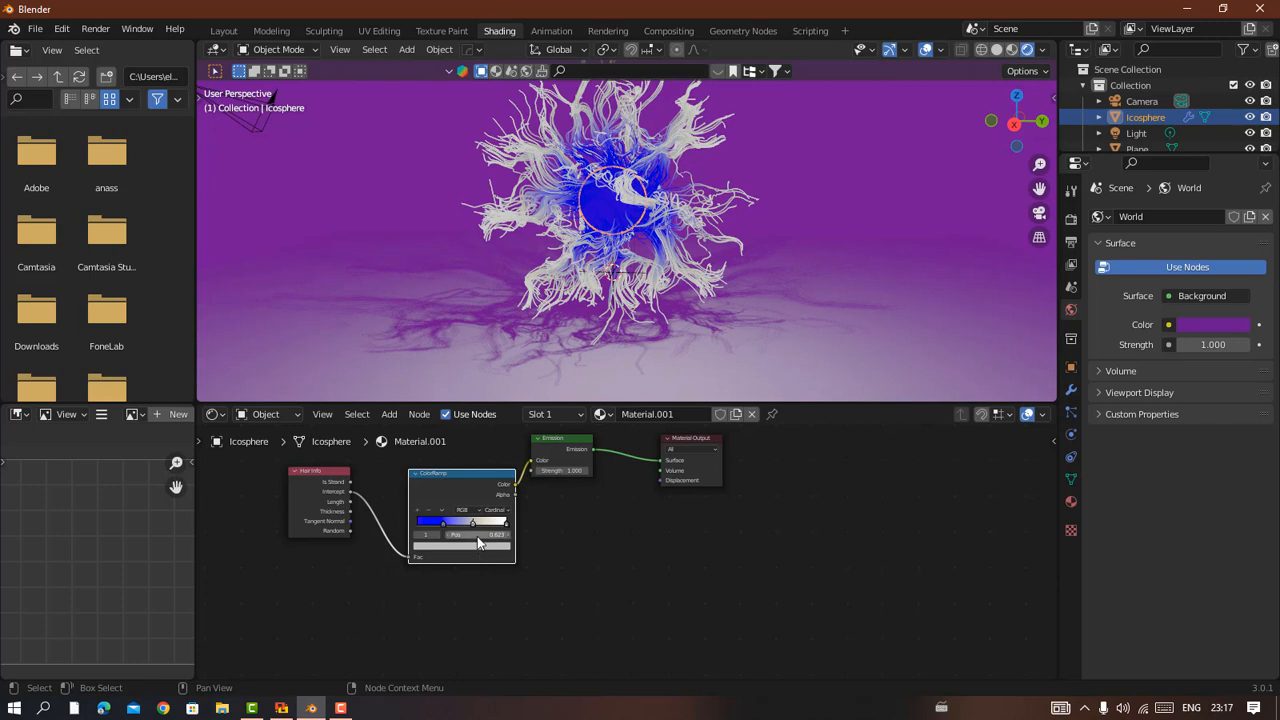
pyautogui.click(474, 547)
pyautogui.moveTo(470, 467)
pyautogui.mouseDown()
pyautogui.moveTo(433, 452)
pyautogui.moveTo(449, 420)
pyautogui.mouseUp()
# Step: Set the color of the ColorRamp's last stop to black
pyautogui.click(503, 524)
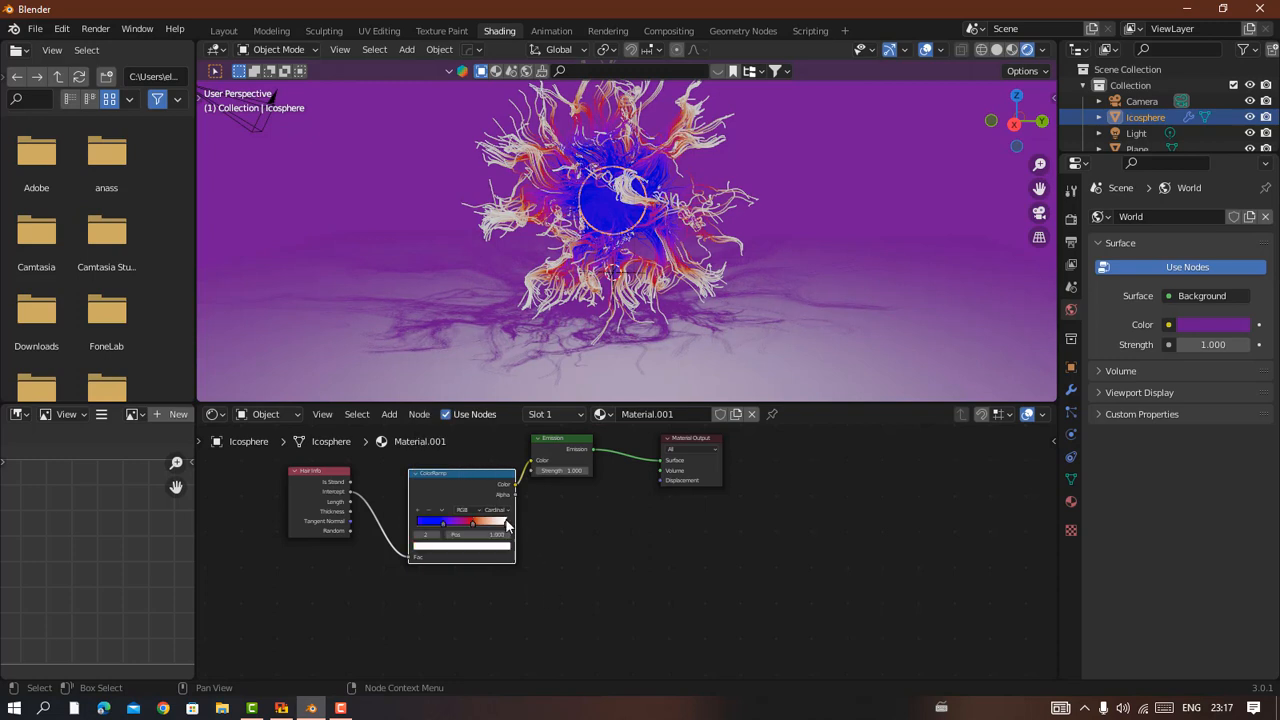
pyautogui.click(497, 547)
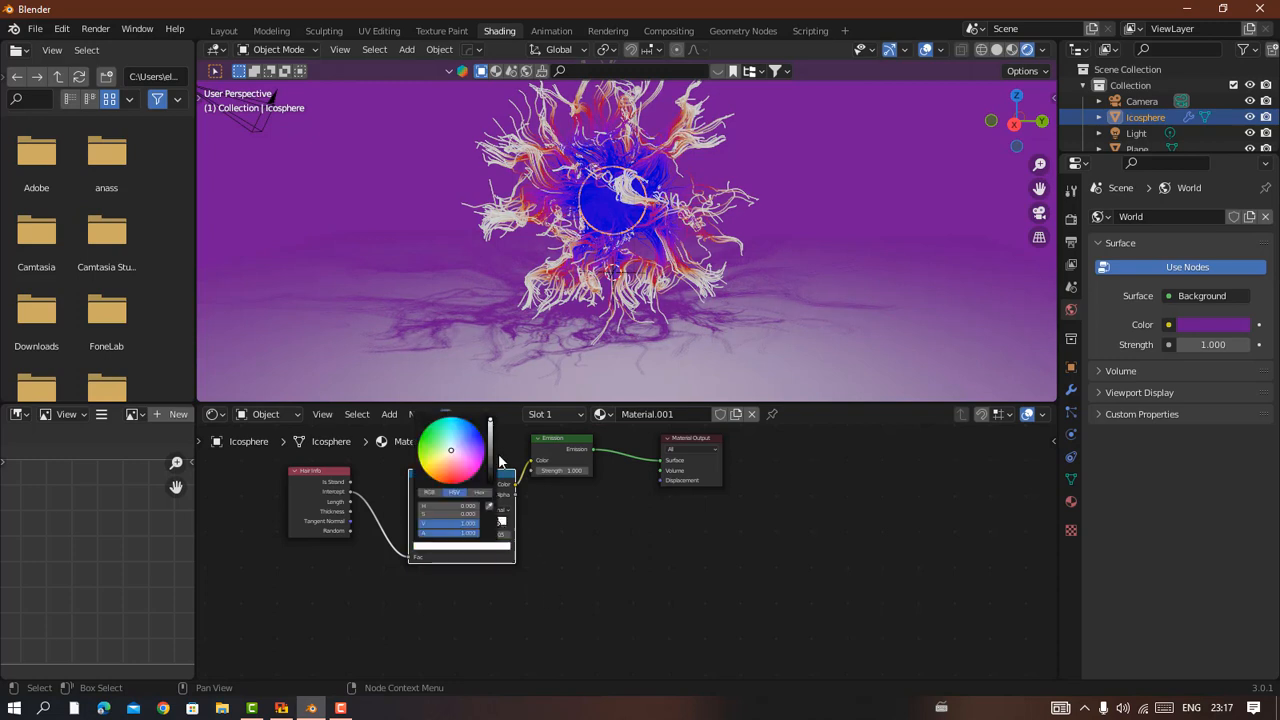
pyautogui.moveTo(491, 462); pyautogui.dragTo(491, 484)
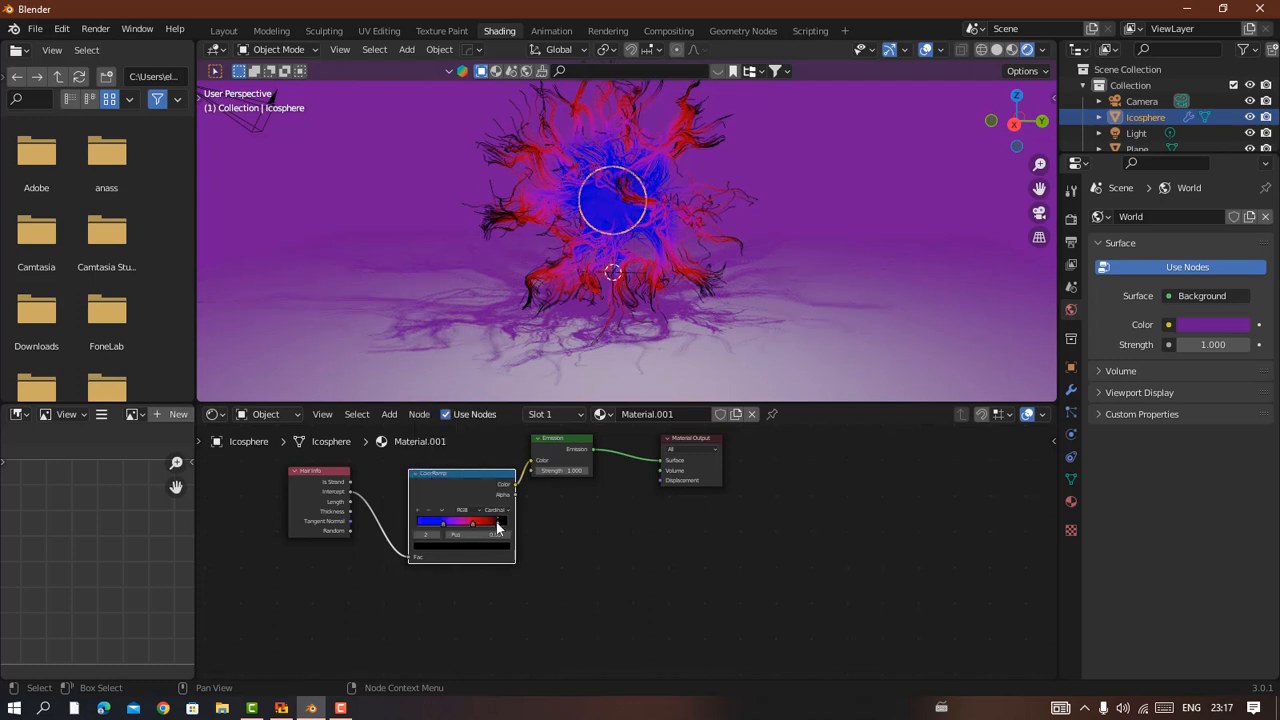
# Step: Shift the ColorRamp's black and blue stops toward the start of the ramp and place the red stop at about 0.327
pyautogui.moveTo(493, 527); pyautogui.dragTo(484, 533)
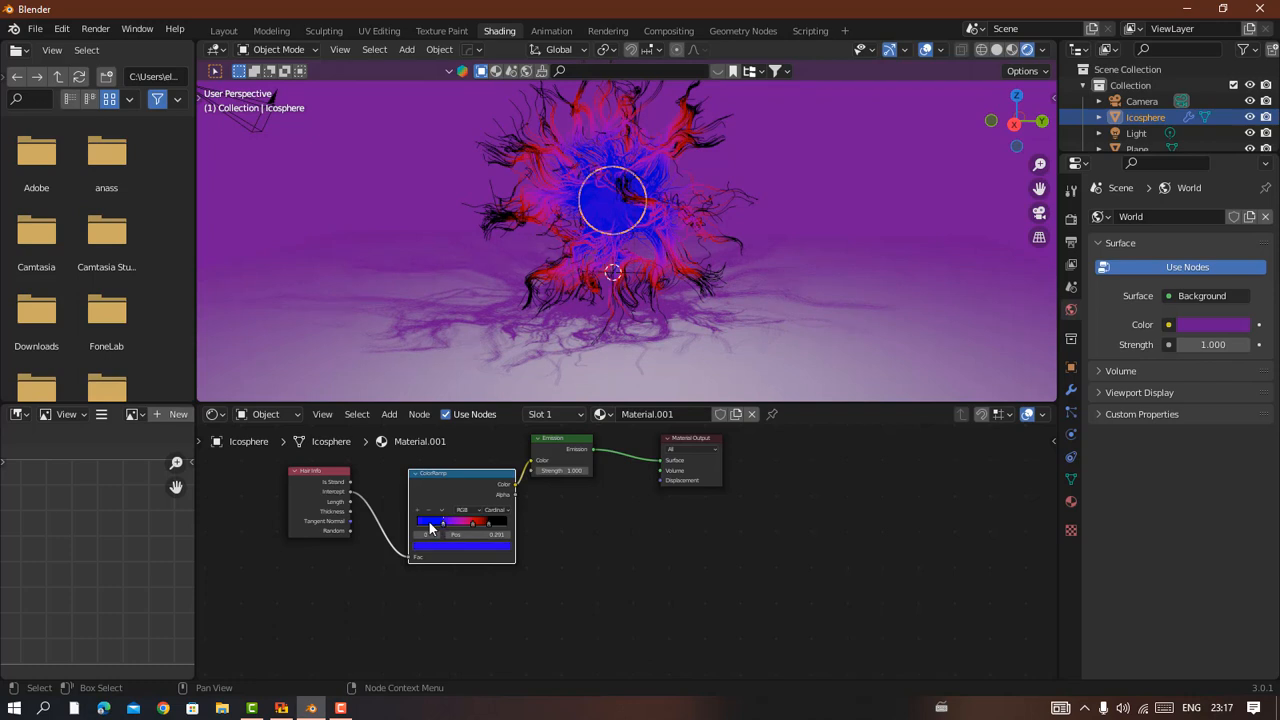
pyautogui.moveTo(428, 520)
pyautogui.mouseDown()
pyautogui.moveTo(459, 525)
pyautogui.moveTo(428, 530)
pyautogui.moveTo(444, 531)
pyautogui.mouseUp()
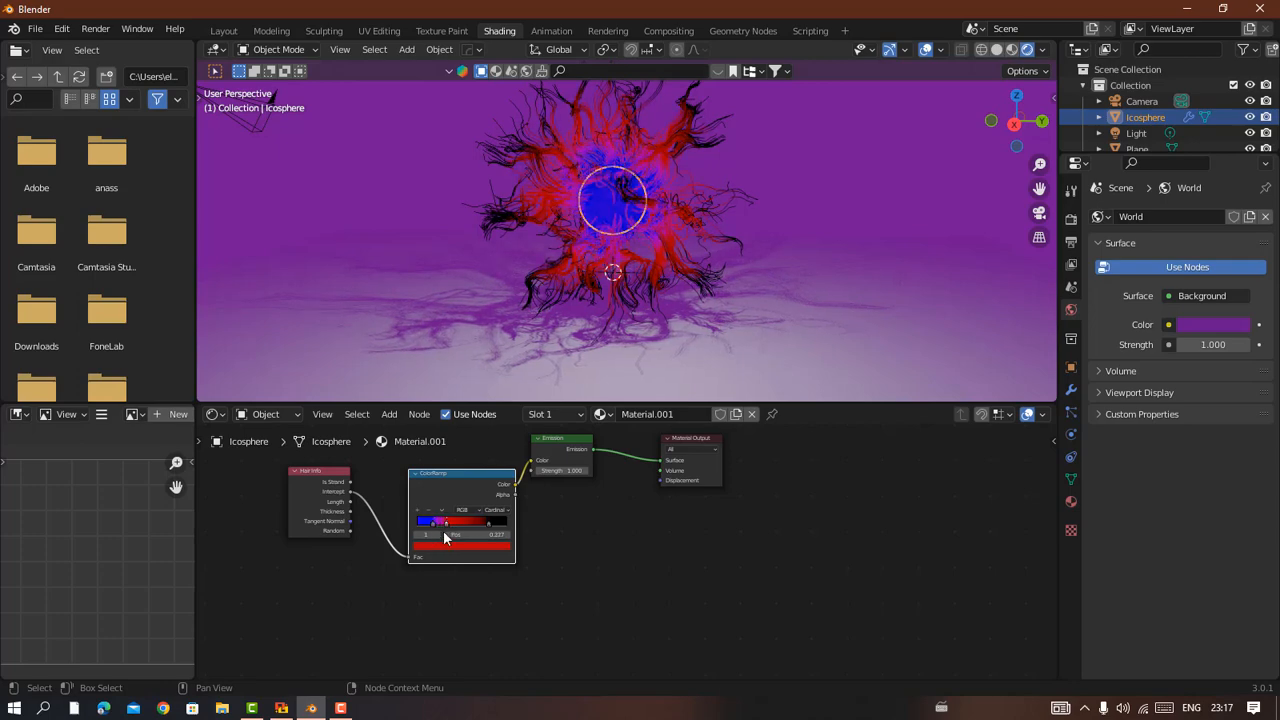
# Step: Create a new material on the plane, with subsurface IOR about 2.427 and roughness about 0.109
pyautogui.click(871, 166)
pyautogui.moveTo(994, 133); pyautogui.dragTo(1030, 150)
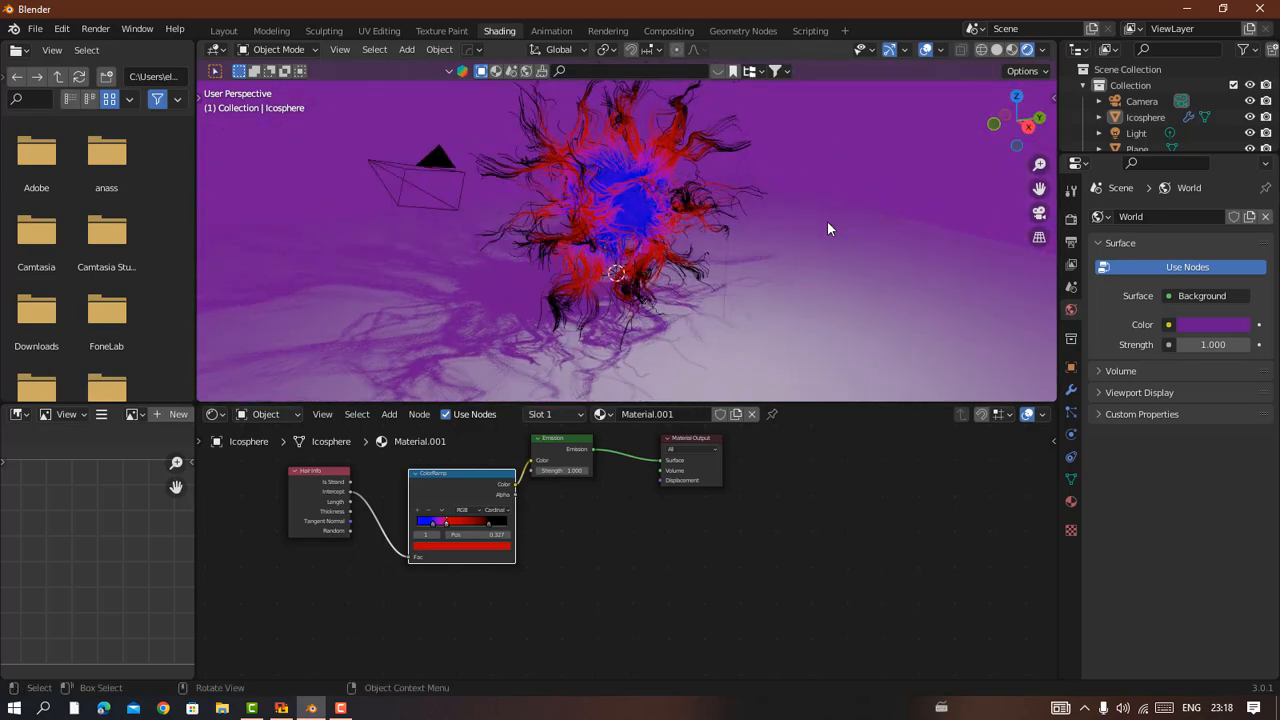
pyautogui.click(829, 225)
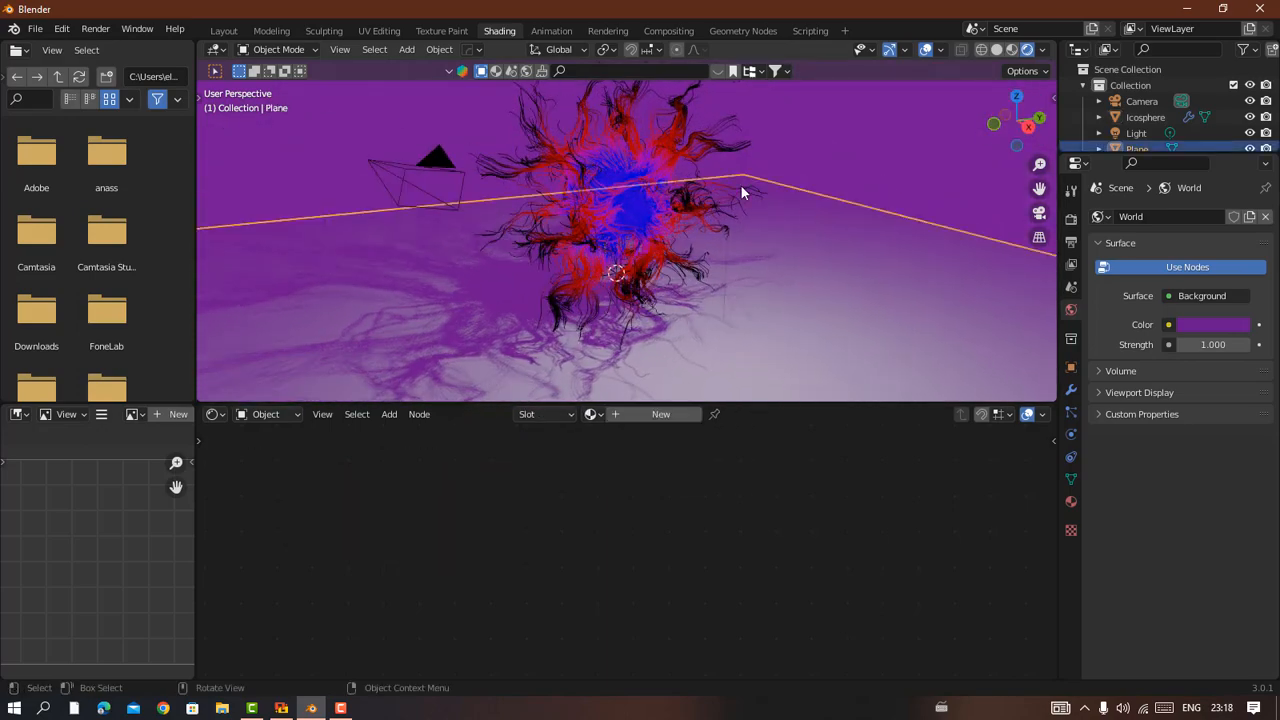
pyautogui.click(623, 414)
pyautogui.moveTo(590, 525); pyautogui.dragTo(640, 525)
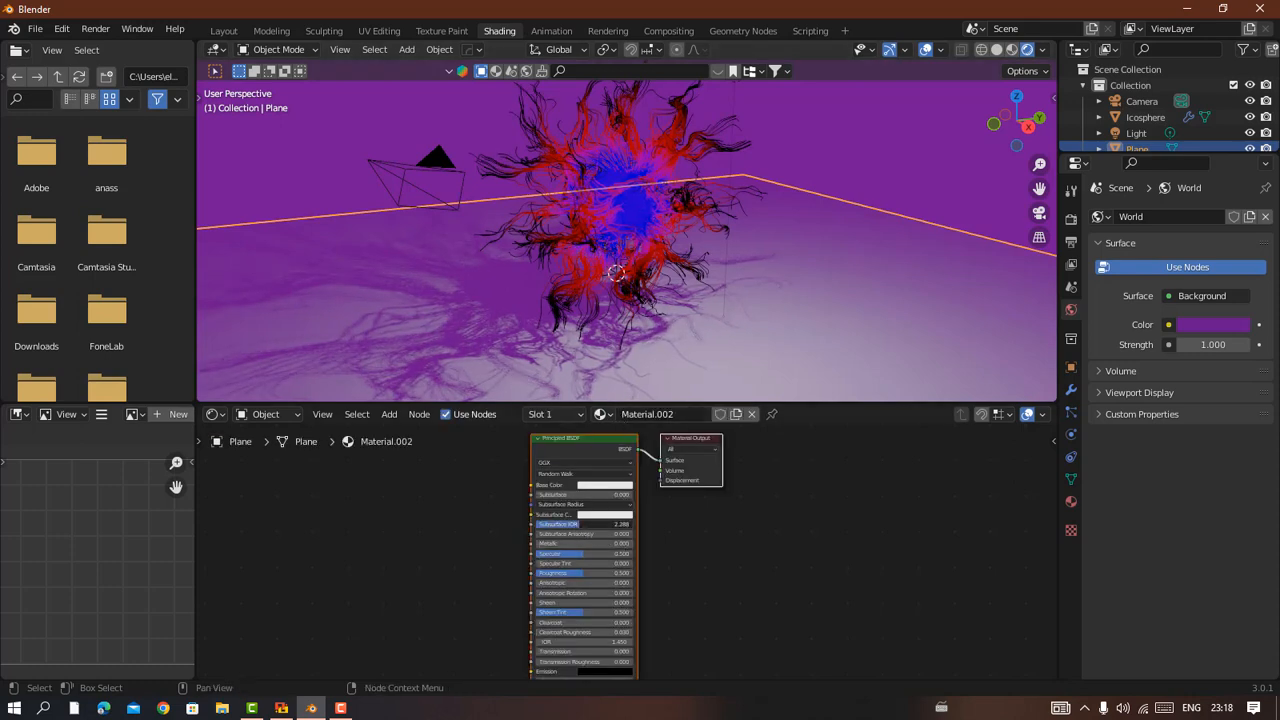
pyautogui.moveTo(575, 573); pyautogui.dragTo(545, 573)
# Step: Set the base color of the plane's material to a light violet-blue
pyautogui.click(605, 485)
pyautogui.moveTo(614, 389); pyautogui.dragTo(625, 384)
pyautogui.click(831, 165)
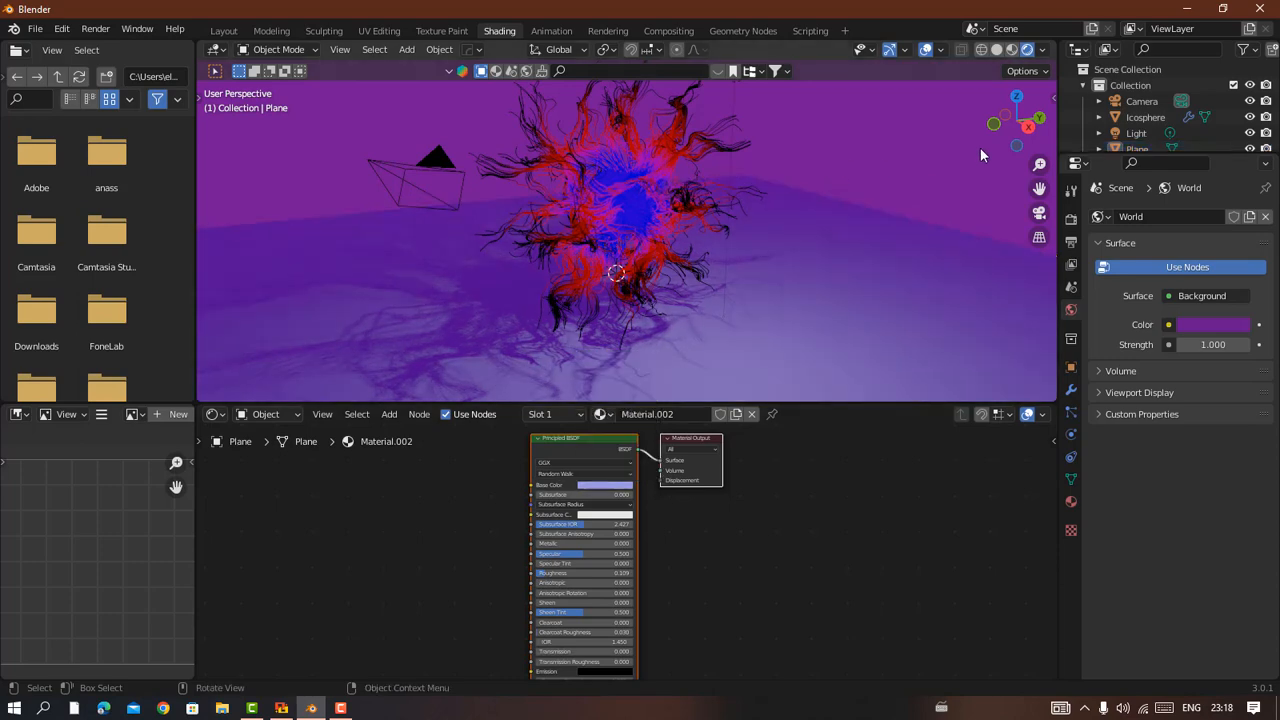
# Step: Frame the whole hairy sphere and the plane from the front and align the camera to that view
pyautogui.moveTo(1003, 134); pyautogui.dragTo(905, 92)
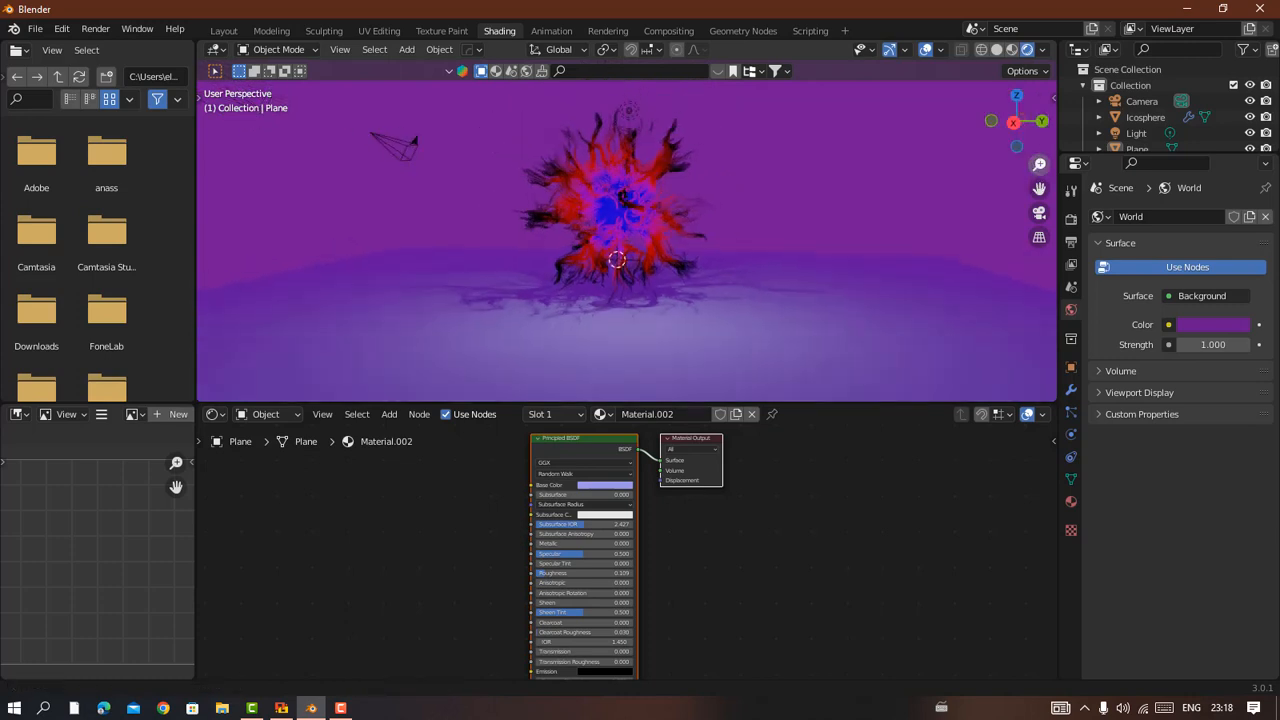
pyautogui.moveTo(1021, 134); pyautogui.dragTo(1037, 168)
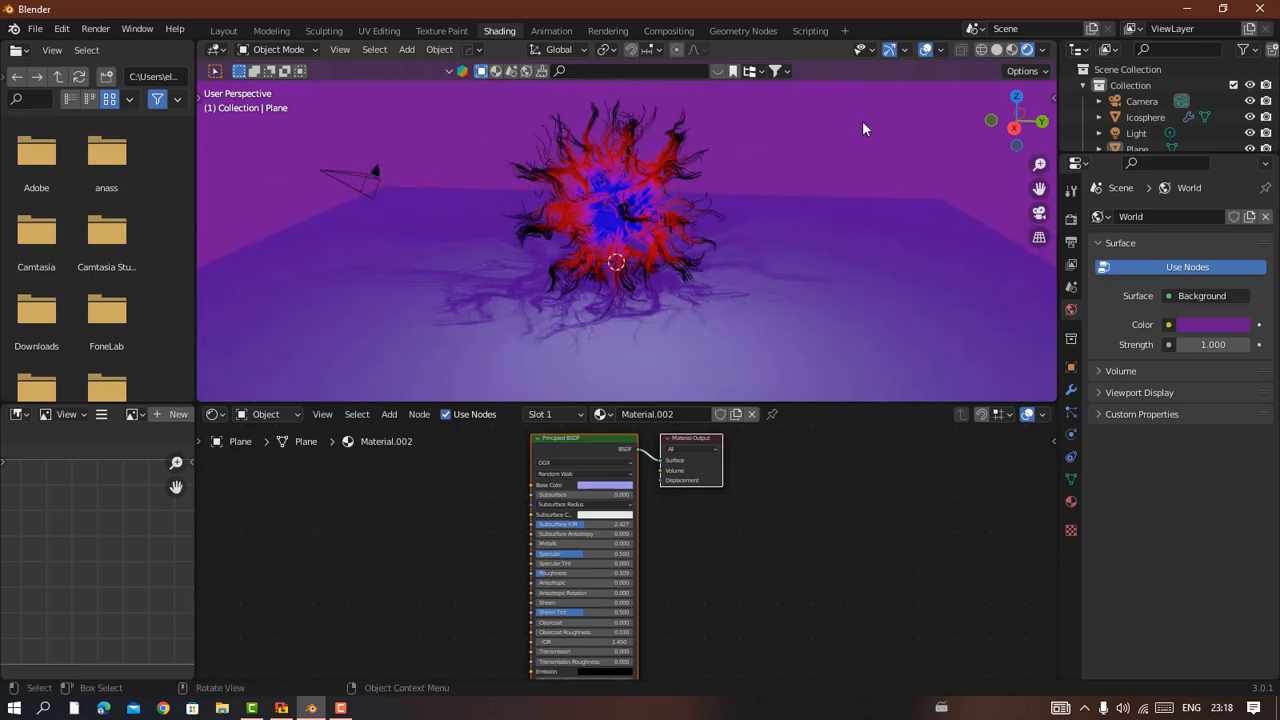
pyautogui.moveTo(1016, 115); pyautogui.dragTo(1026, 104)
pyautogui.press('KP_0')
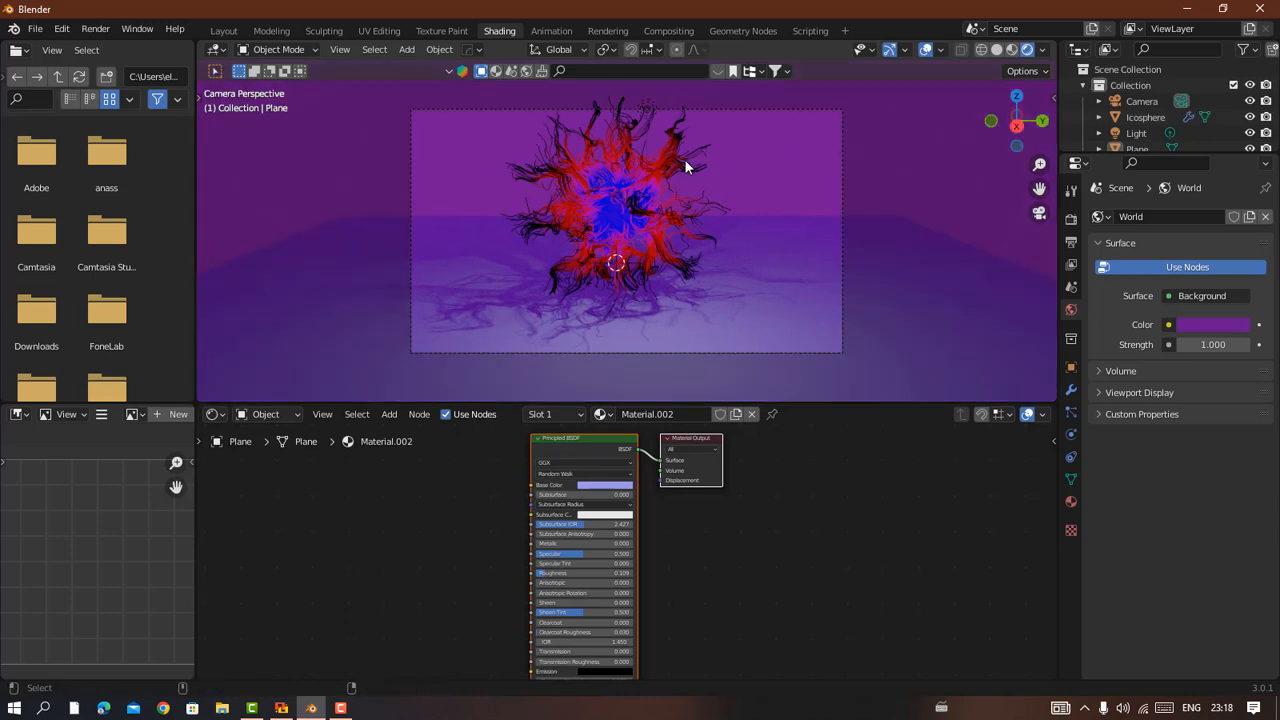
# Step: Set the camera's focal length to 41 mm
pyautogui.click(1141, 101)
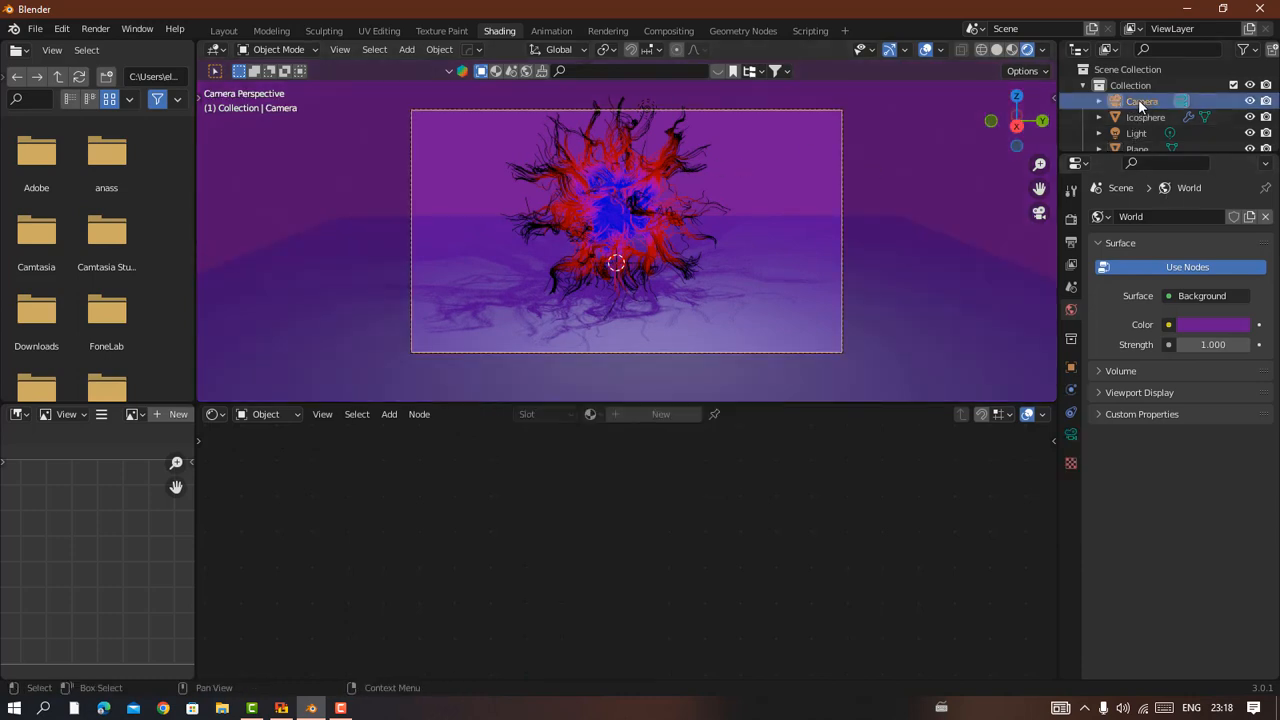
pyautogui.click(1071, 434)
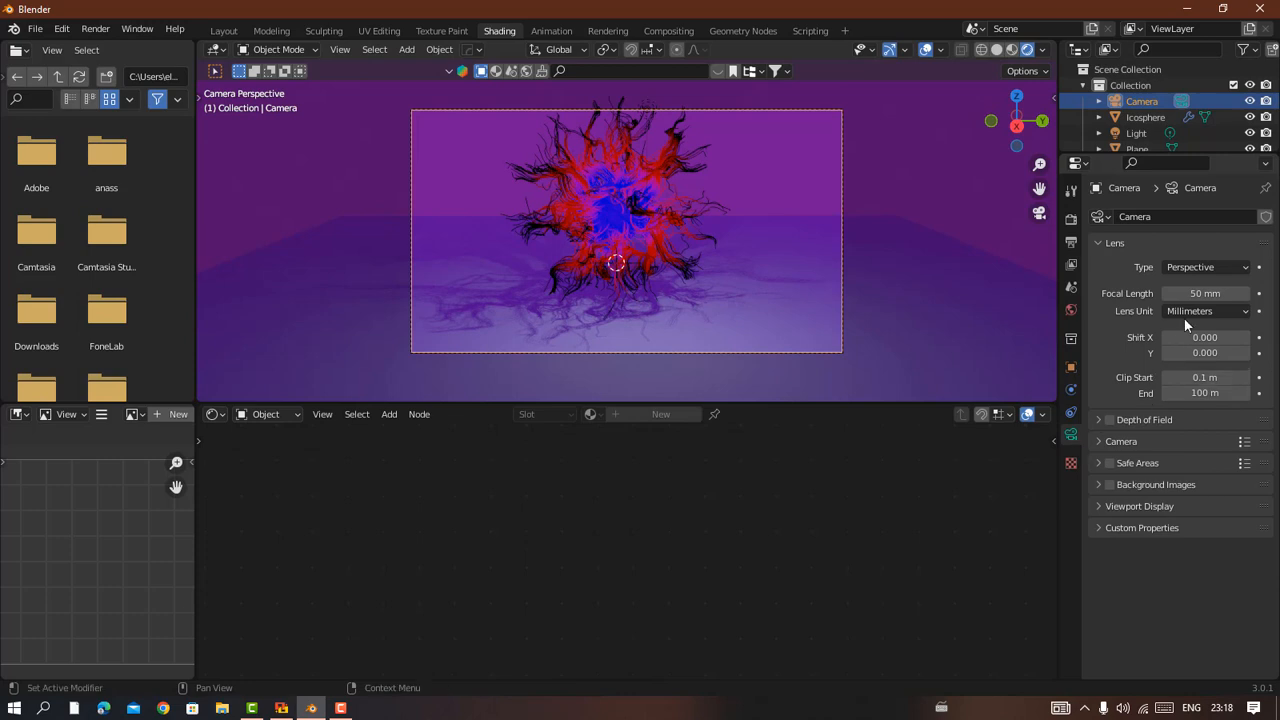
pyautogui.moveTo(1190, 304); pyautogui.dragTo(1162, 304)
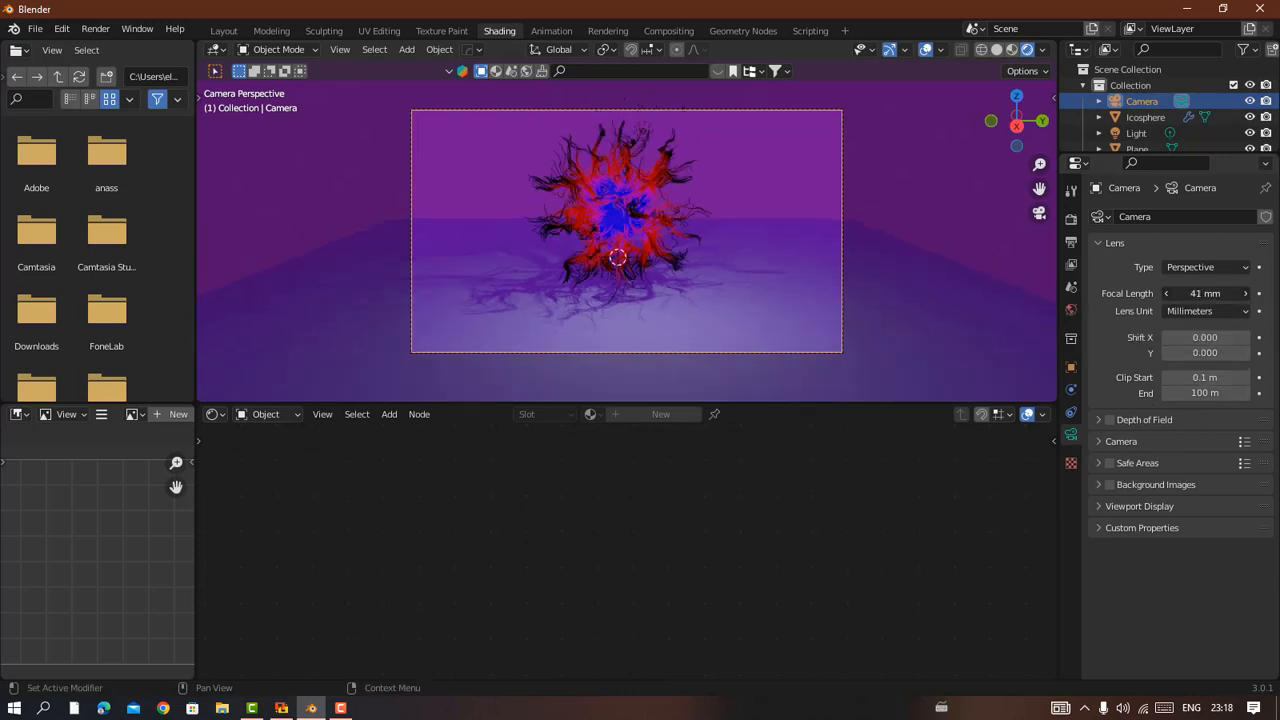
# Step: Move the camera to X 18.558 m and Y 0.28354 m, and lock the camera to the view
pyautogui.press('n')
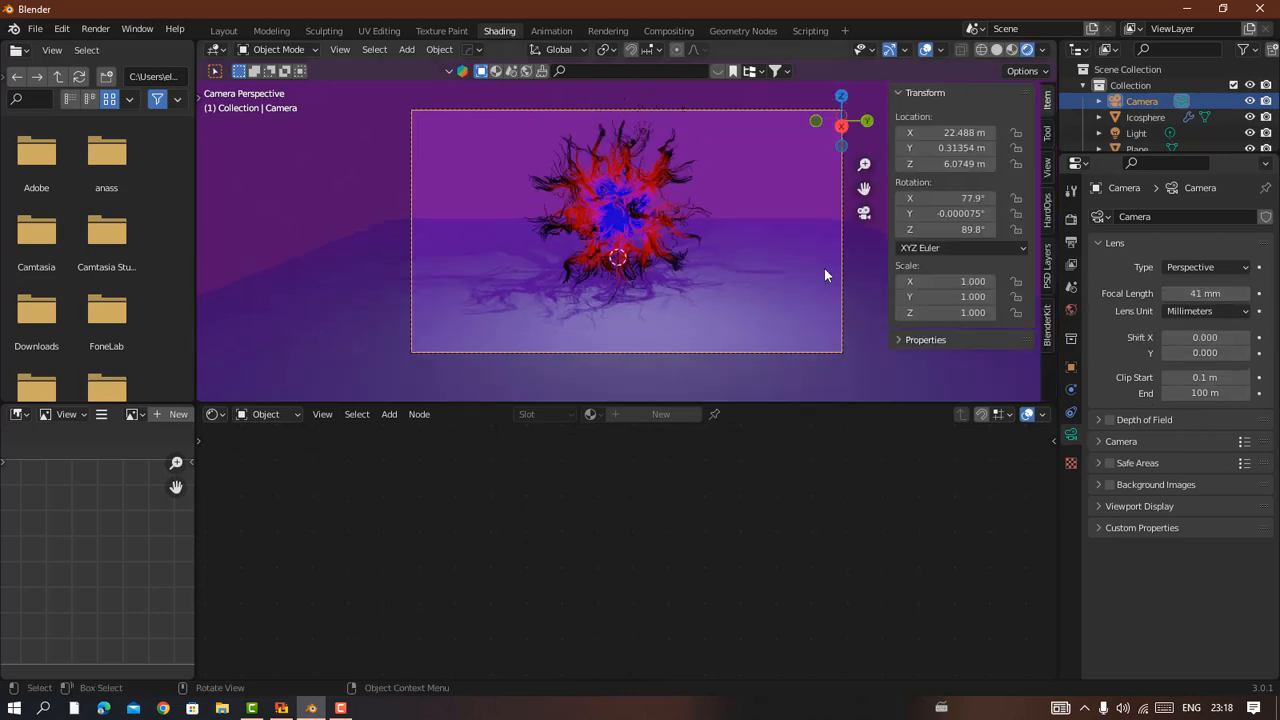
pyautogui.moveTo(939, 142); pyautogui.dragTo(923, 134)
pyautogui.moveTo(944, 132); pyautogui.dragTo(881, 132)
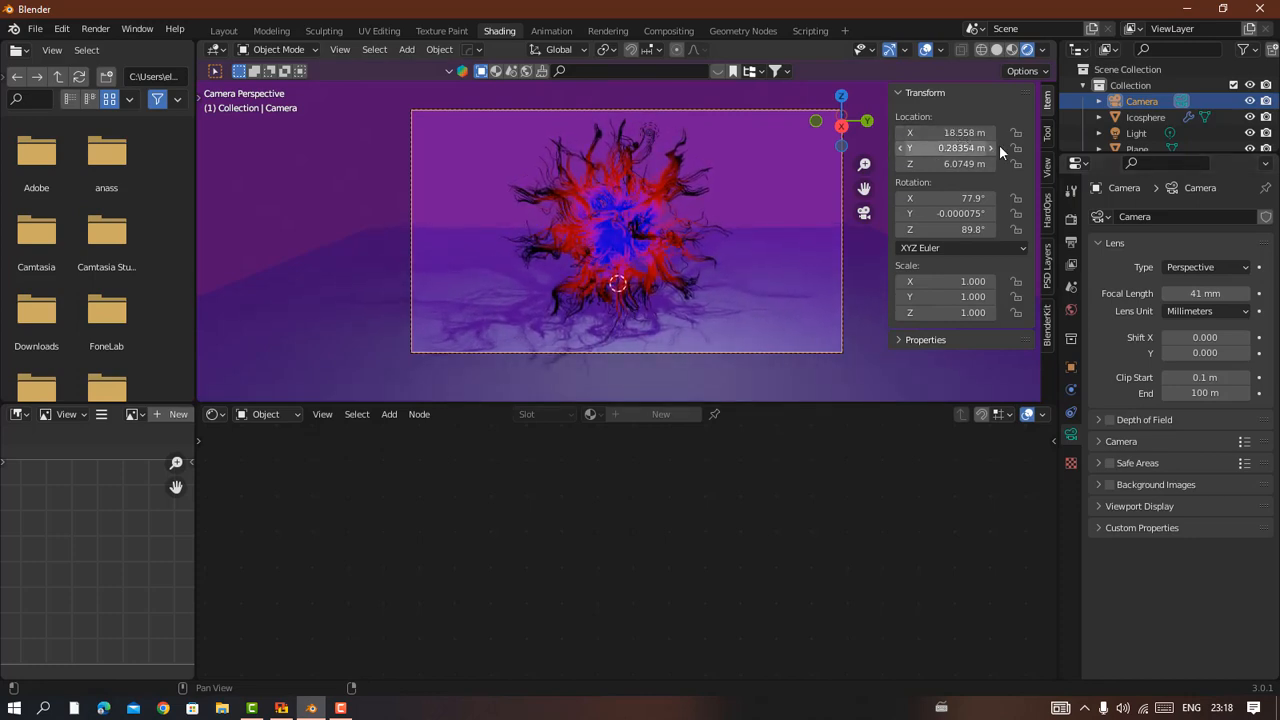
pyautogui.click(1047, 167)
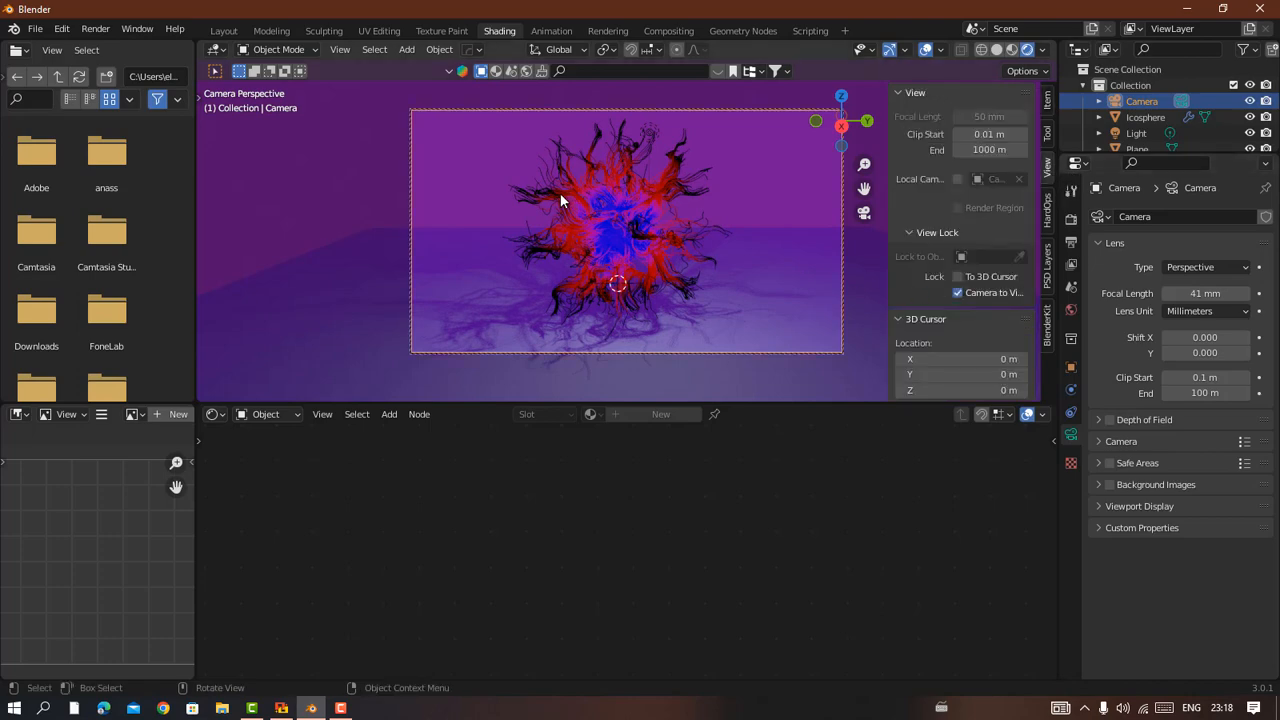
# Step: Switch to the Layout workspace, select the icosphere and enlarge the timeline area
pyautogui.click(222, 31)
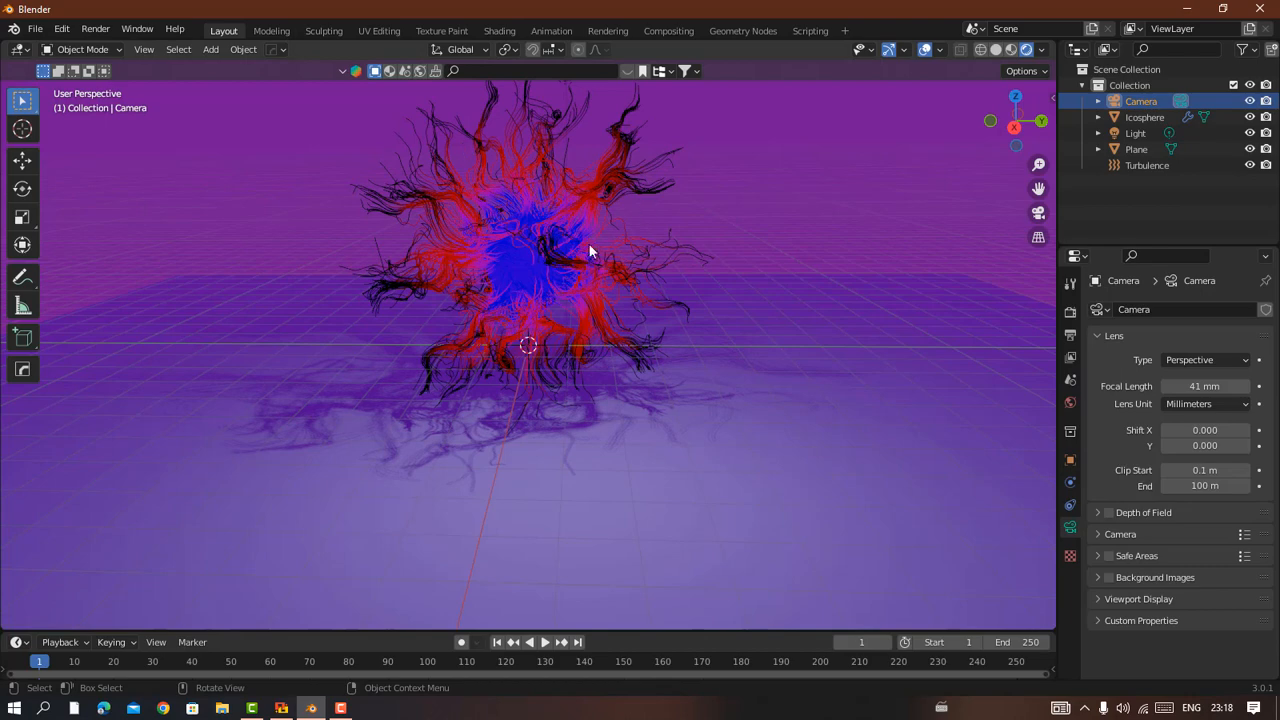
pyautogui.click(524, 255)
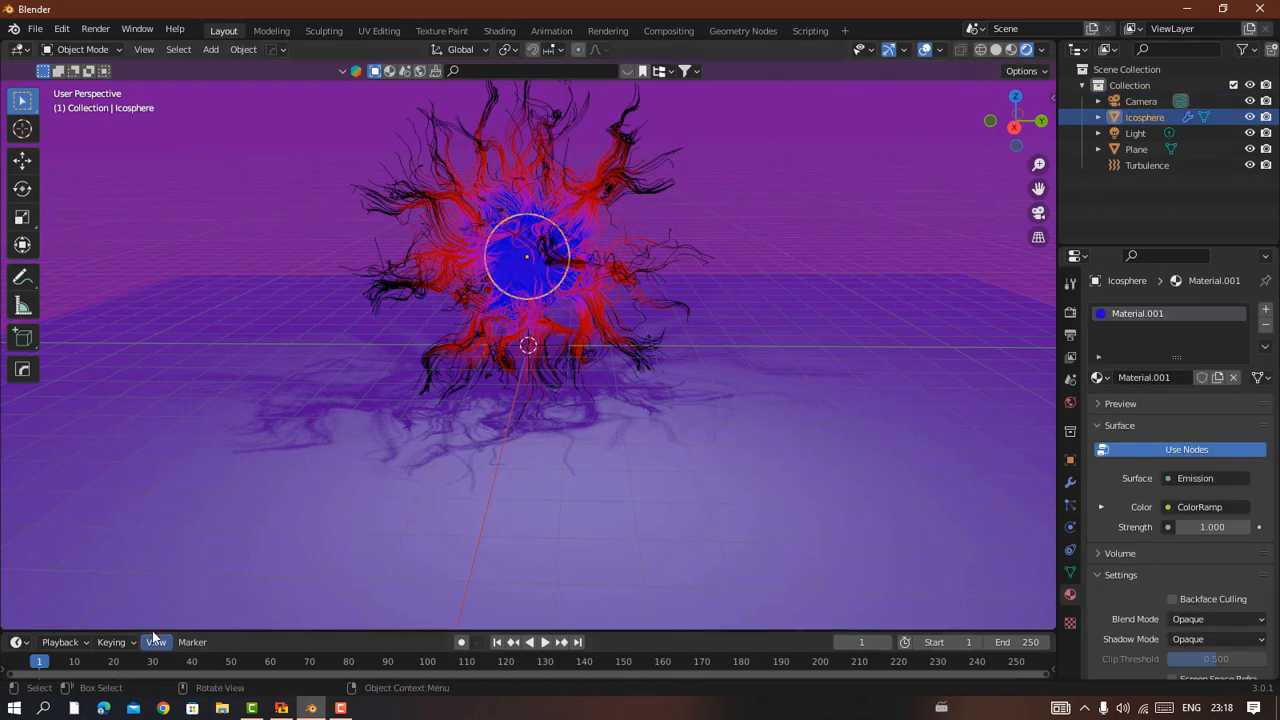
pyautogui.moveTo(152, 632); pyautogui.dragTo(151, 486)
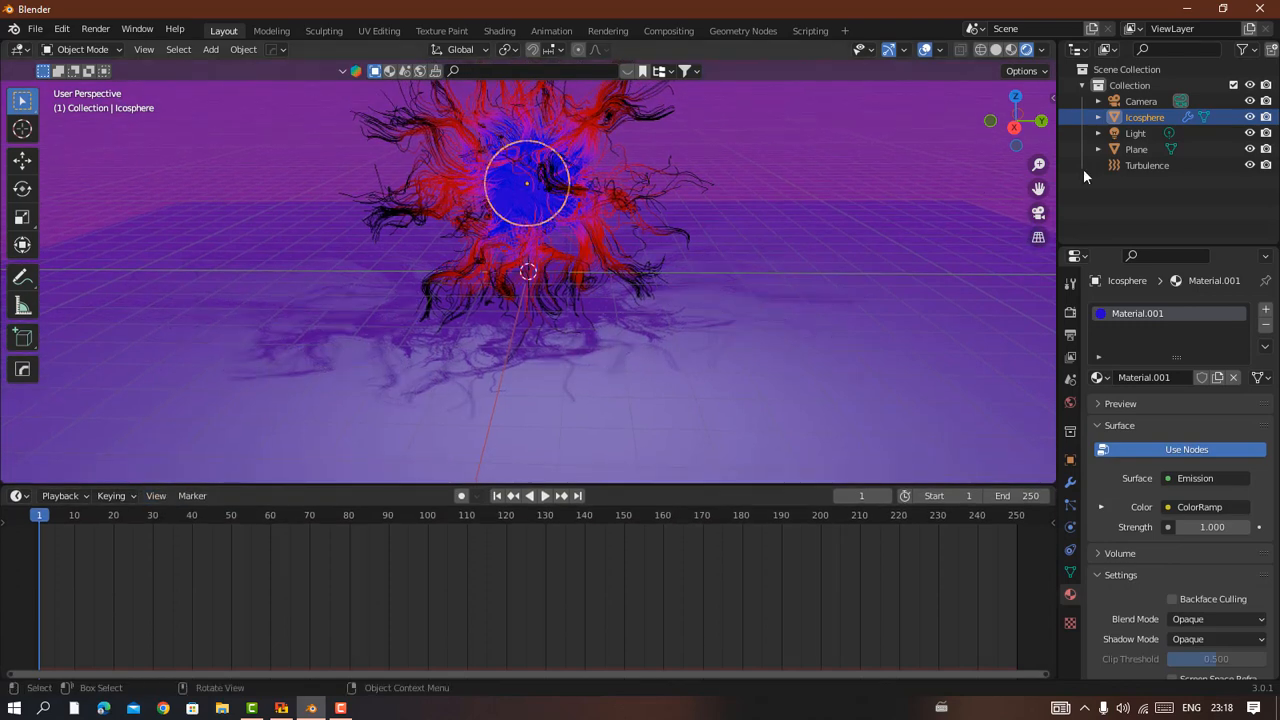
# Step: Insert a keyframe on the Turbulence force field's Strength at frame 1
pyautogui.click(1172, 162)
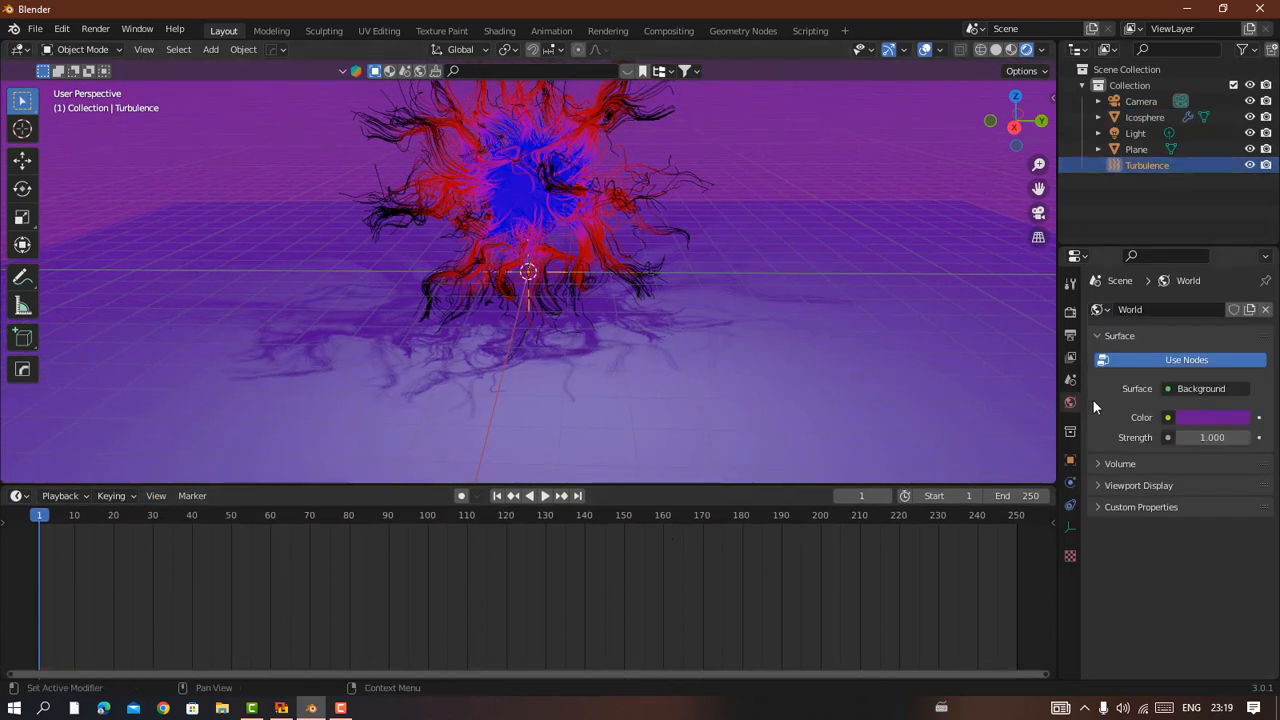
pyautogui.click(1071, 480)
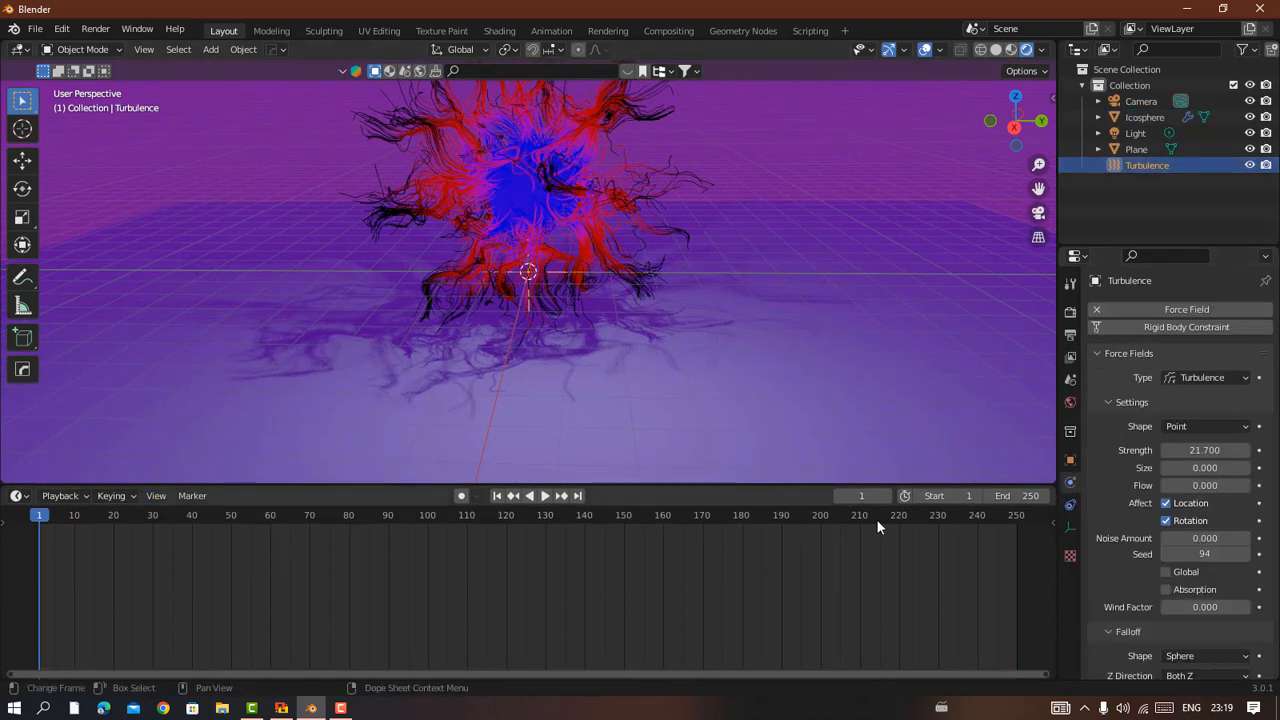
pyautogui.rightClick(1183, 450)
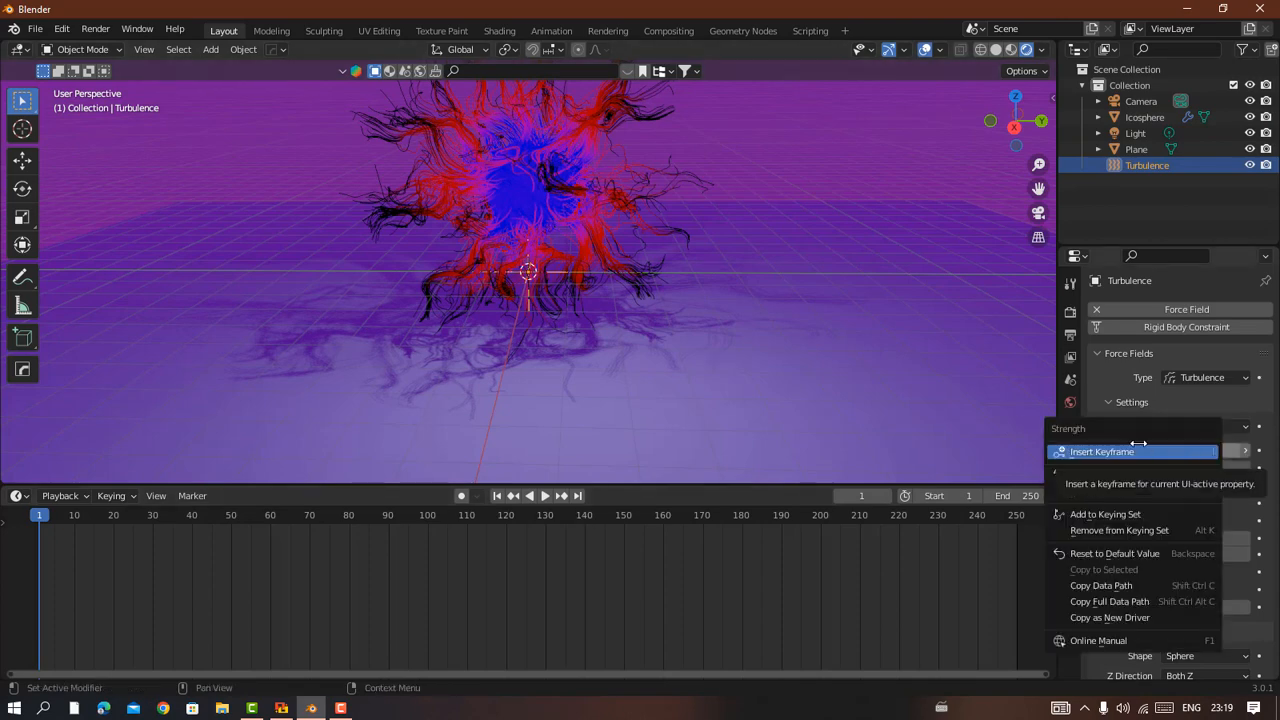
pyautogui.click(1138, 451)
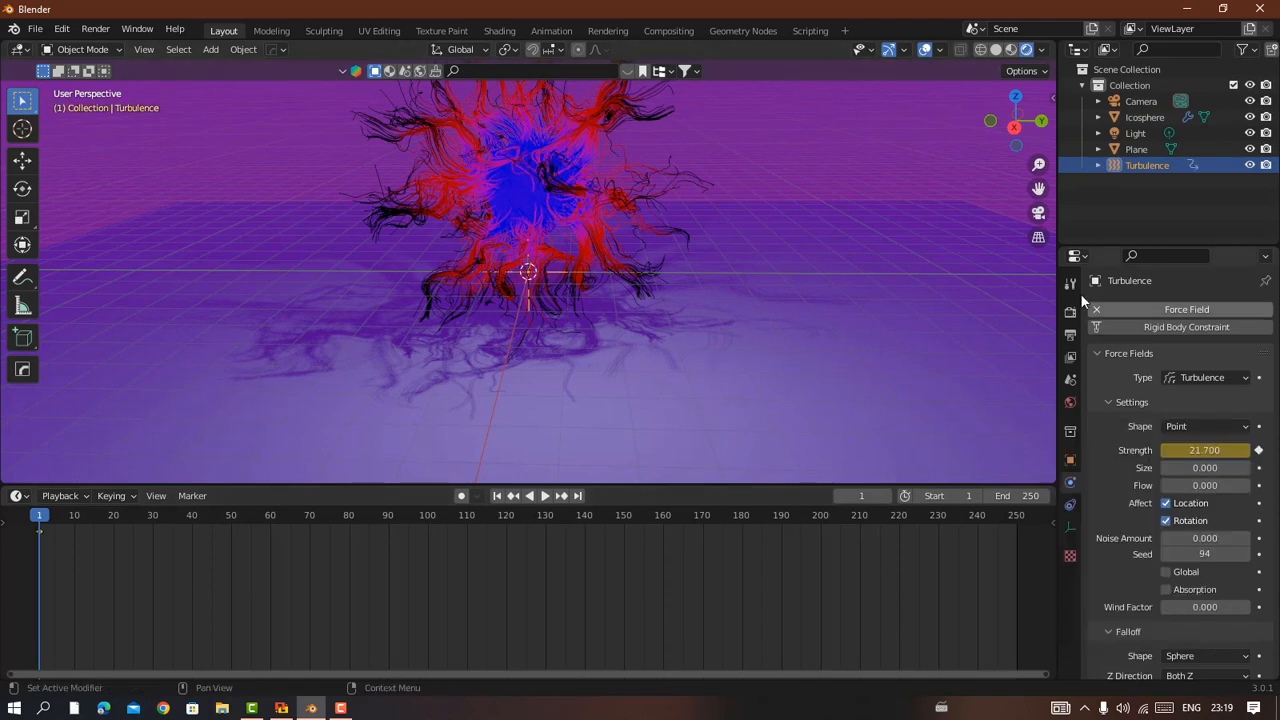
# Step: Change the timeline area into a Graph Editor showing the turbulence strength curve
pyautogui.moveTo(1035, 186); pyautogui.dragTo(1048, 262)
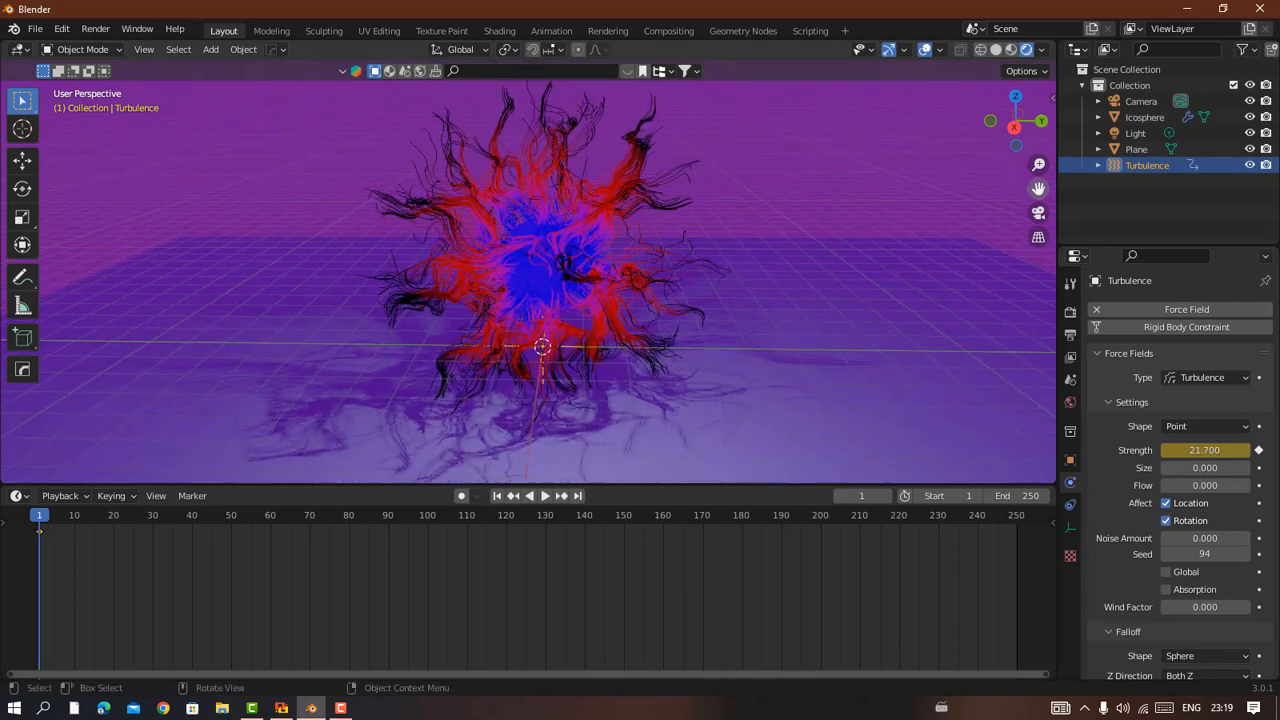
pyautogui.click(21, 497)
pyautogui.click(18, 497)
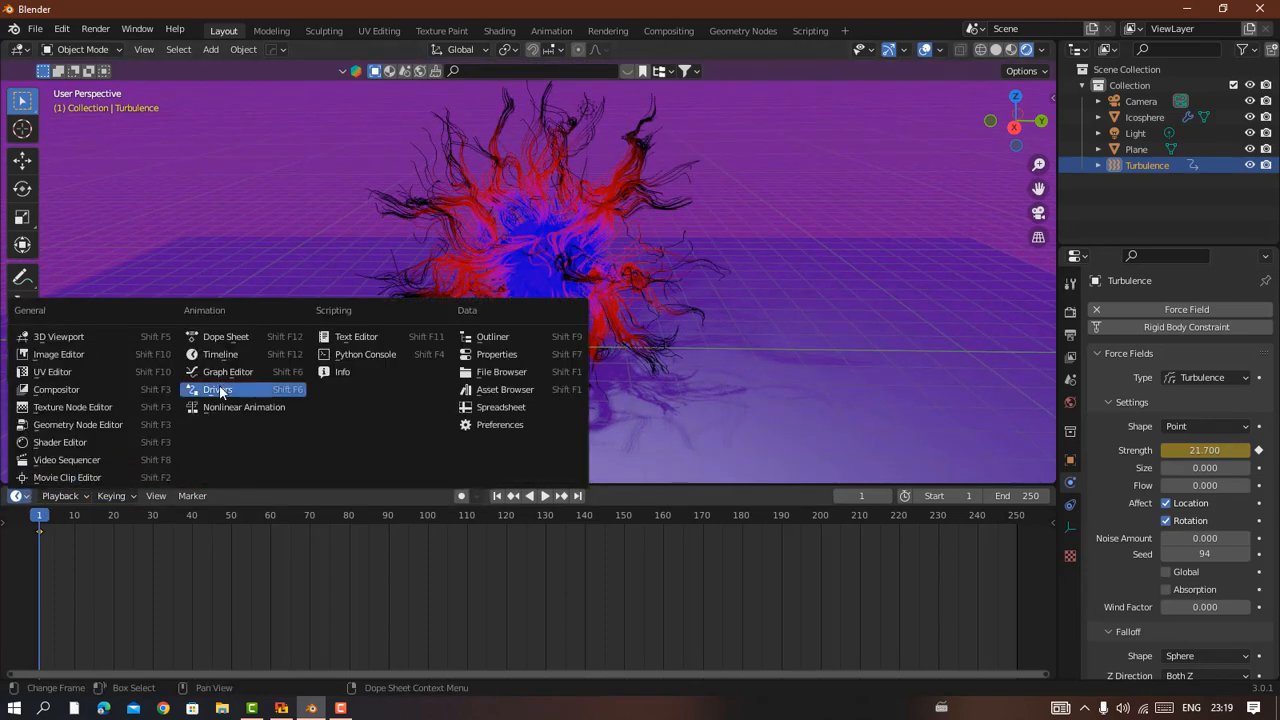
pyautogui.click(216, 373)
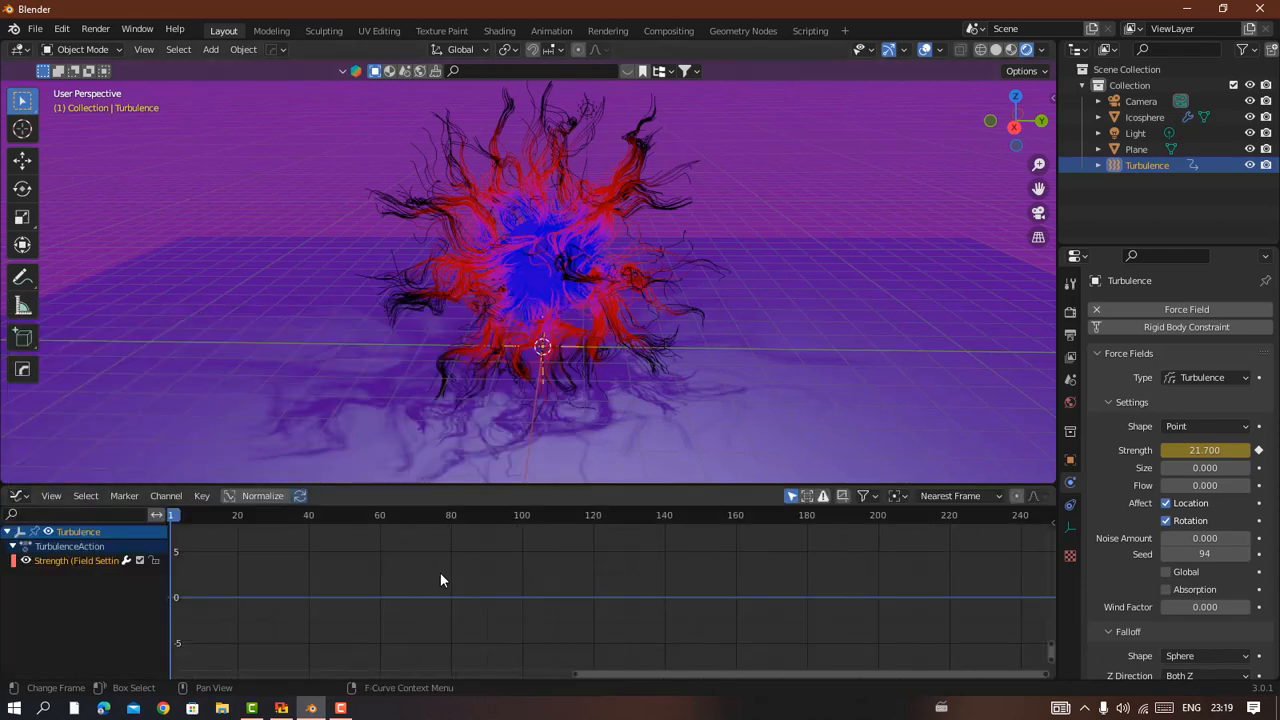
# Step: Bake a music file from the Desktop folder to the turbulence Strength F-curve
pyautogui.click(200, 496)
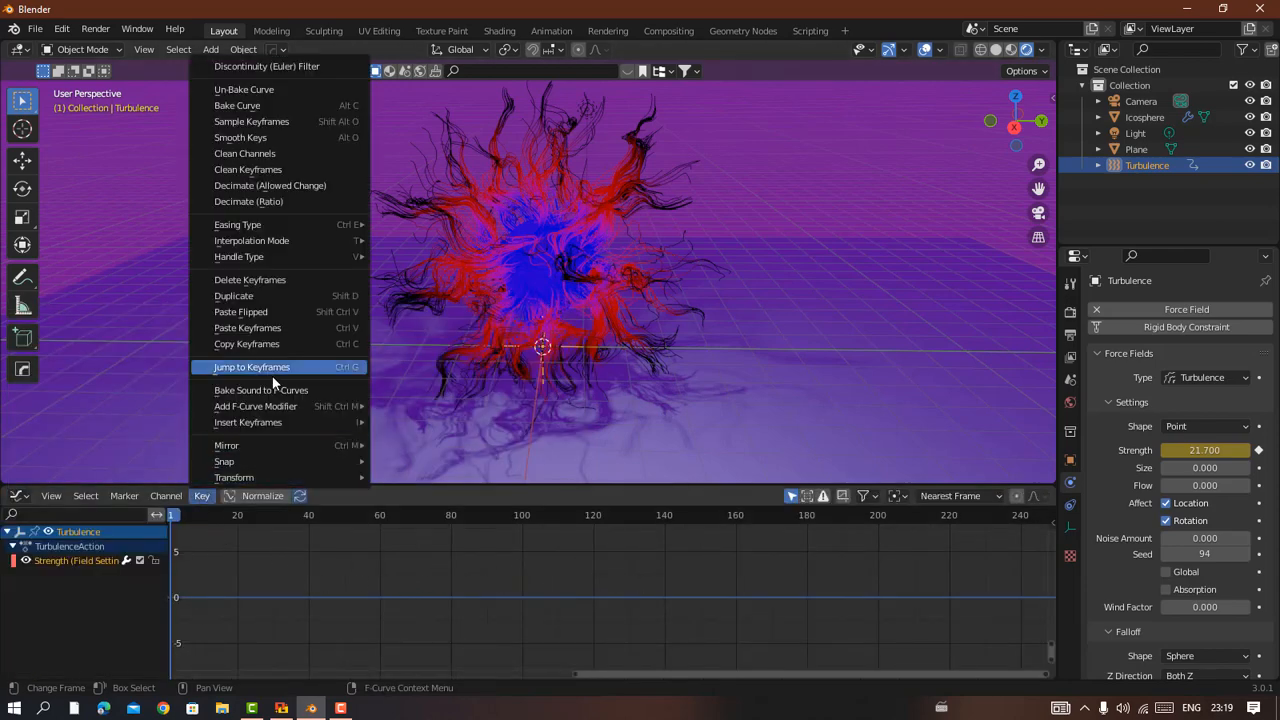
pyautogui.click(332, 386)
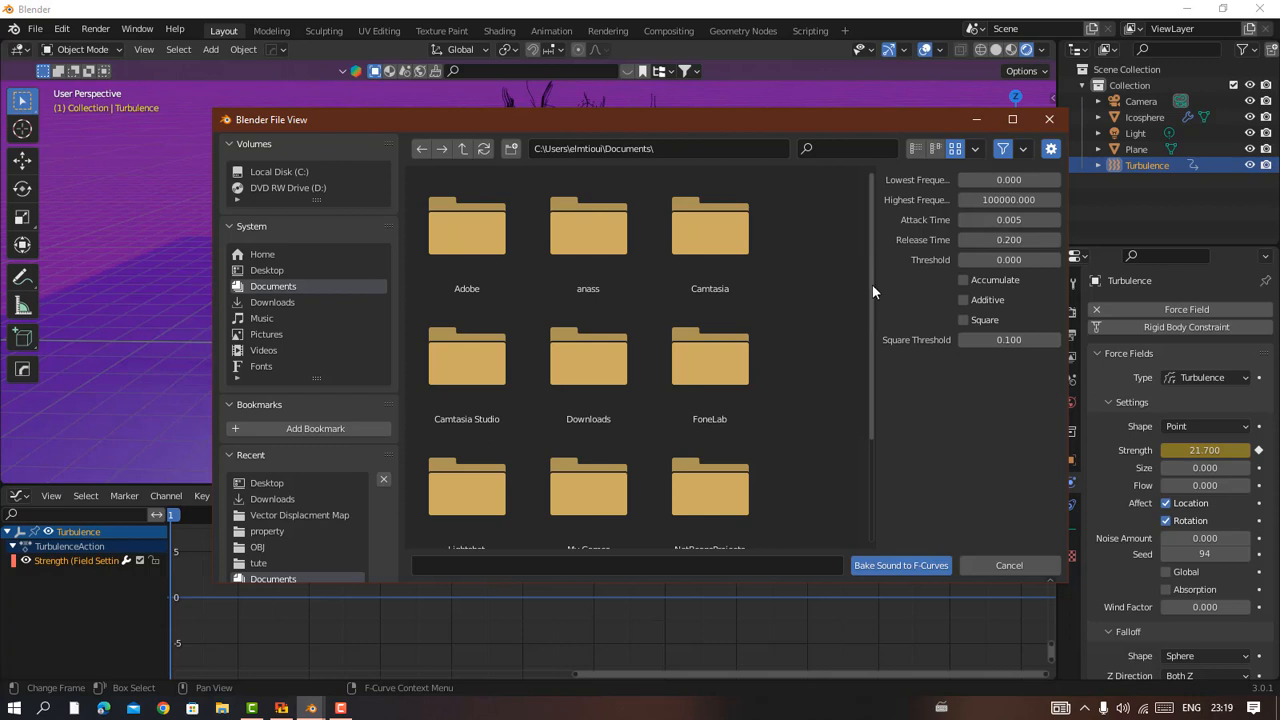
pyautogui.moveTo(871, 284); pyautogui.dragTo(828, 459)
pyautogui.click(298, 270)
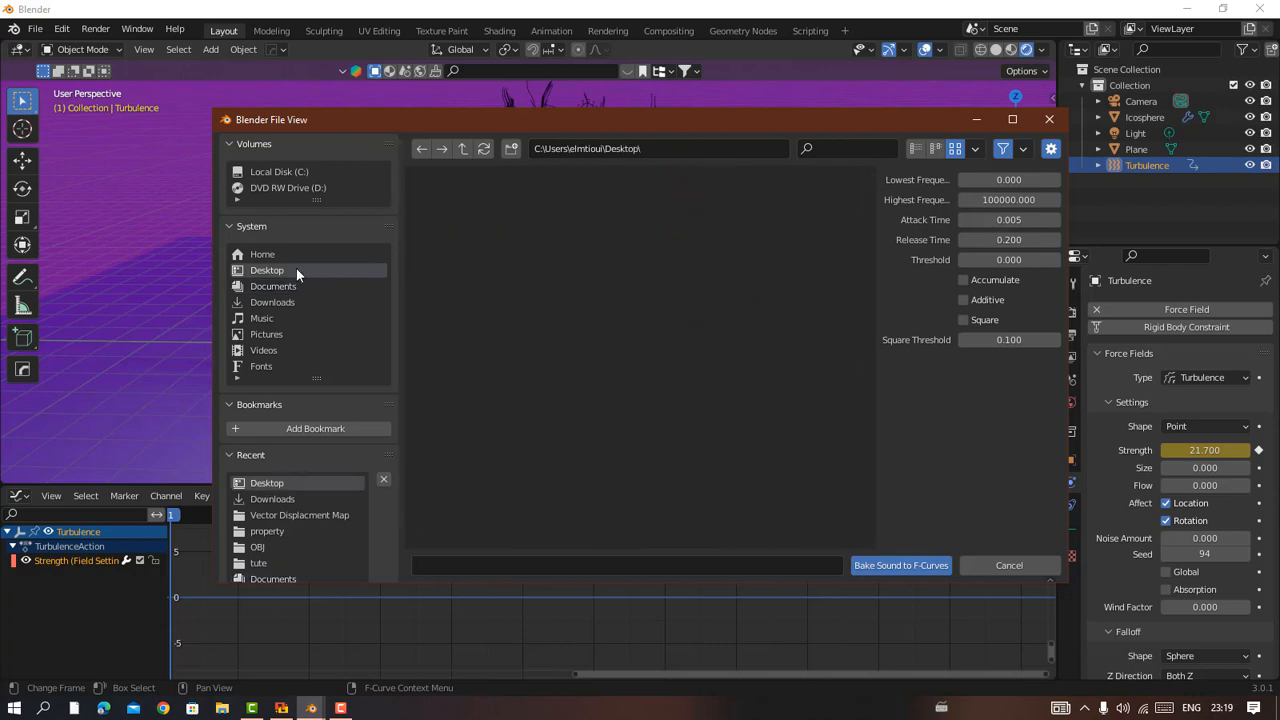
pyautogui.moveTo(869, 209); pyautogui.dragTo(846, 531)
pyautogui.doubleClick(721, 378)
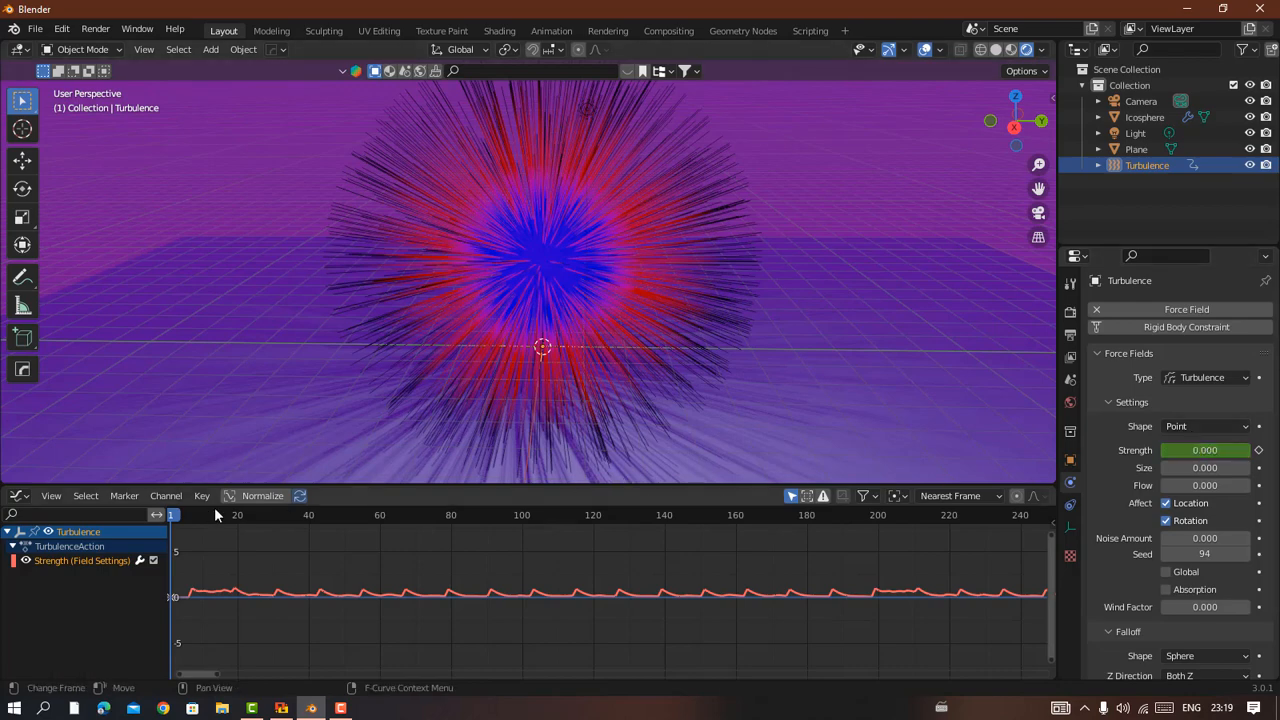
# Step: Add an Envelope modifier to the Strength curve with one control point whose minimum is about -17
pyautogui.click(165, 497)
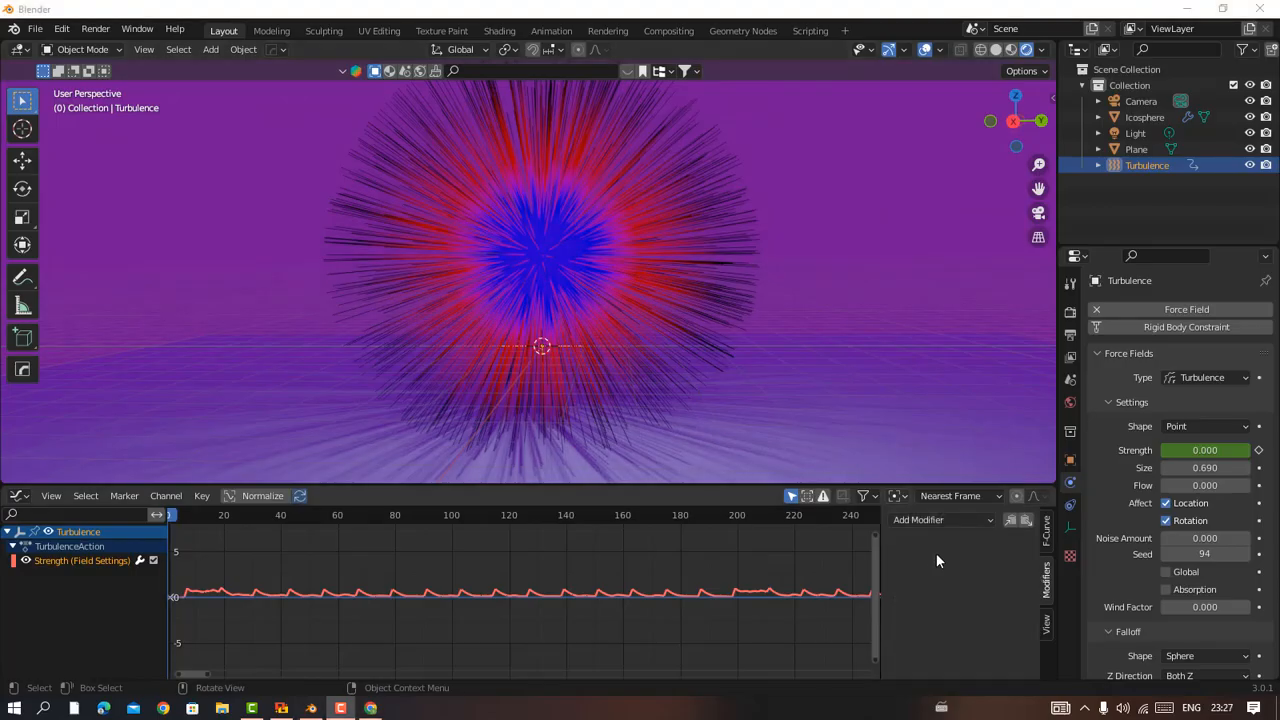
pyautogui.click(931, 524)
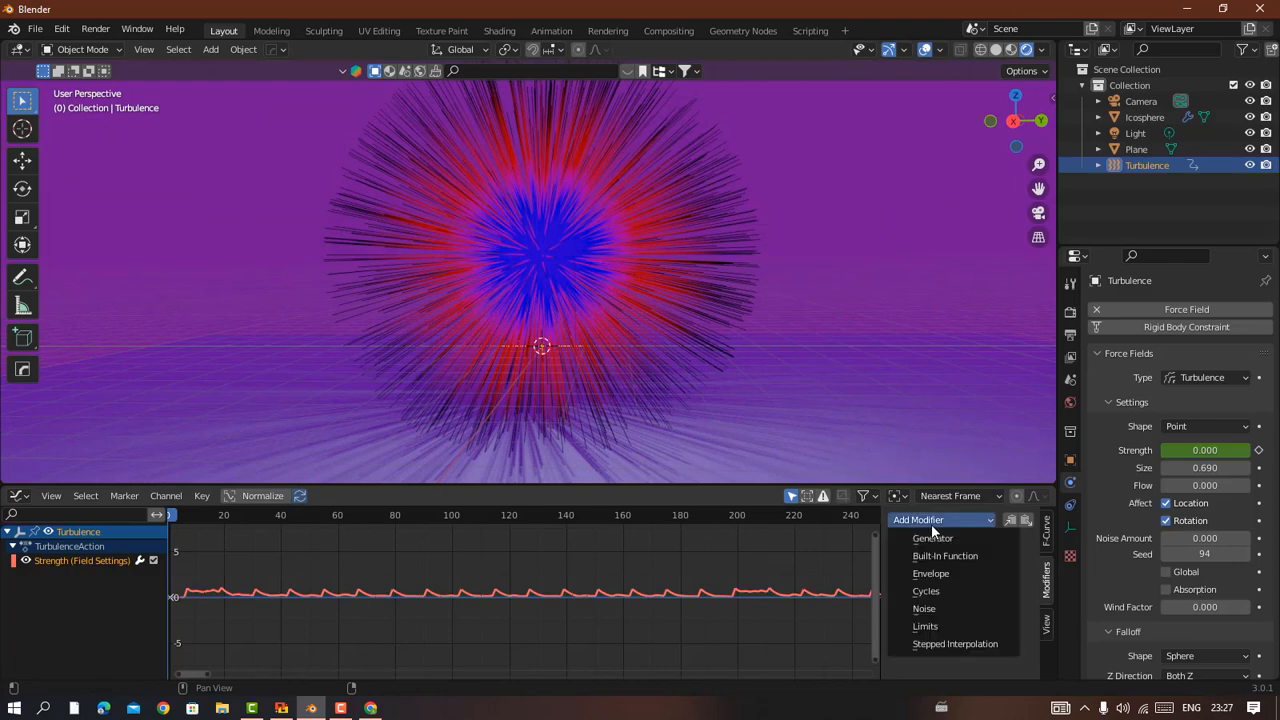
pyautogui.click(938, 575)
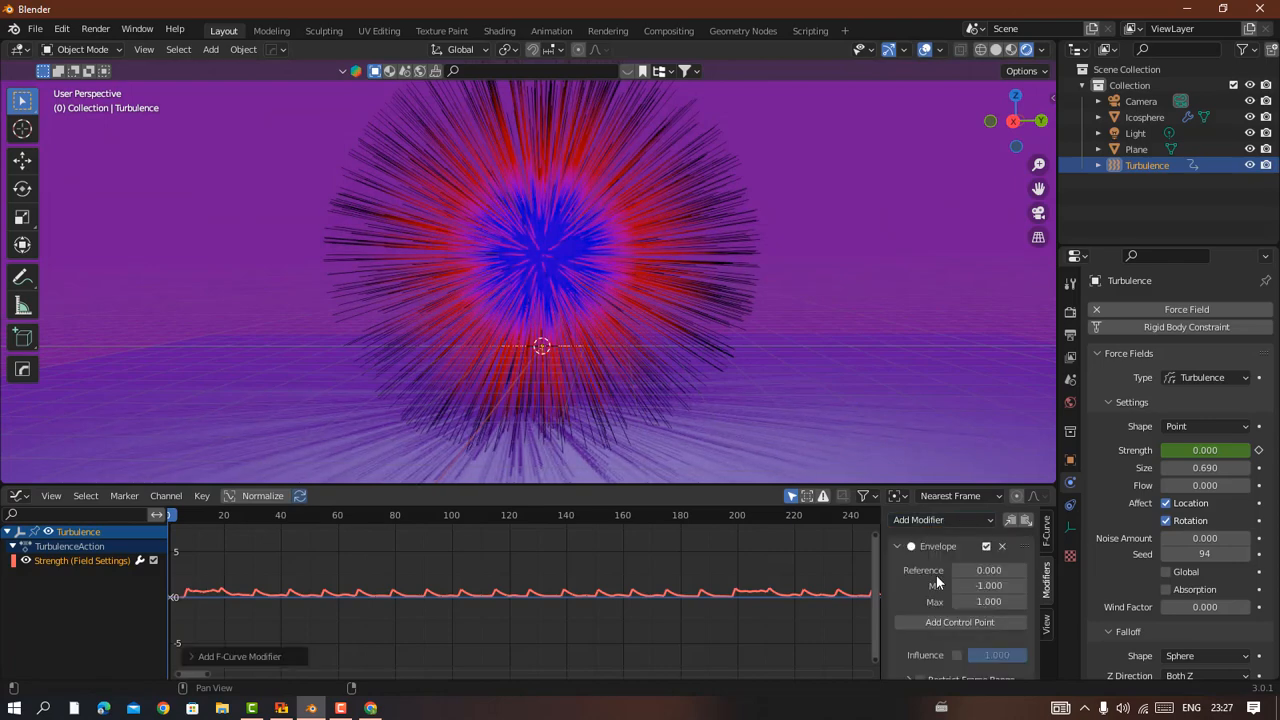
pyautogui.click(957, 622)
pyautogui.moveTo(962, 646); pyautogui.dragTo(915, 642)
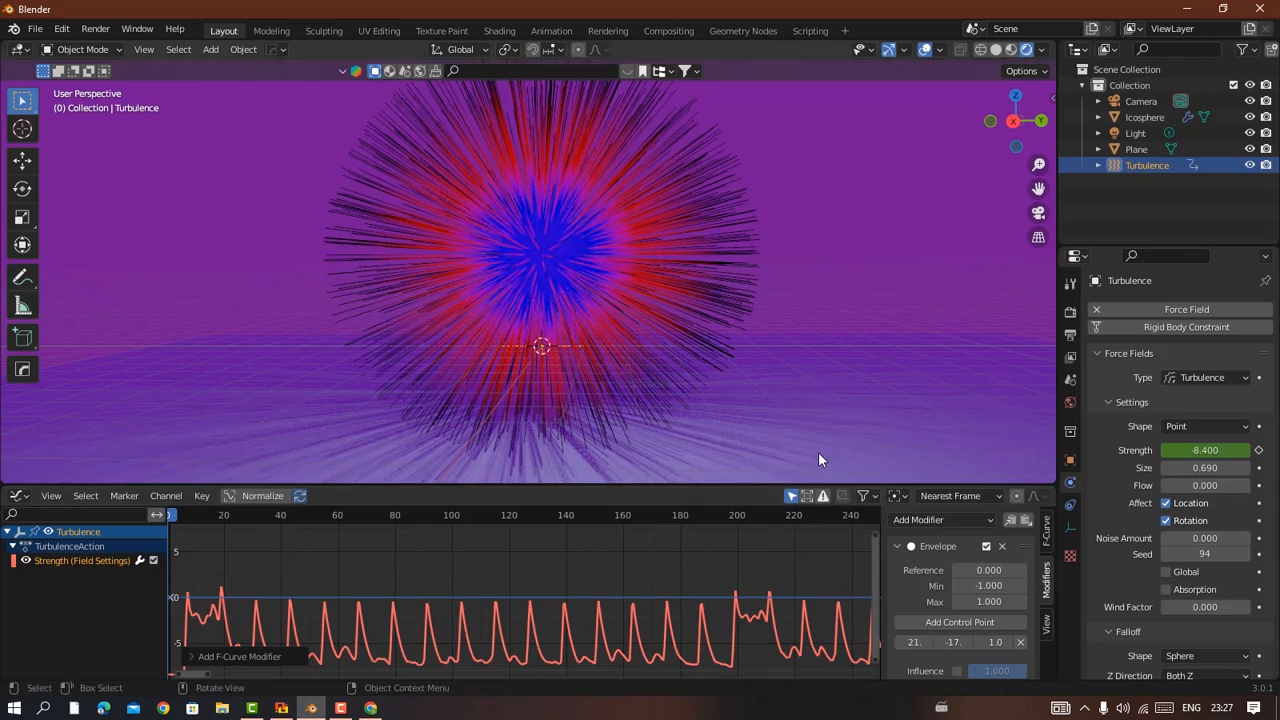
# Step: Play the animation to preview how the hair reacts to the curve, and return to frame 0
pyautogui.press('space')
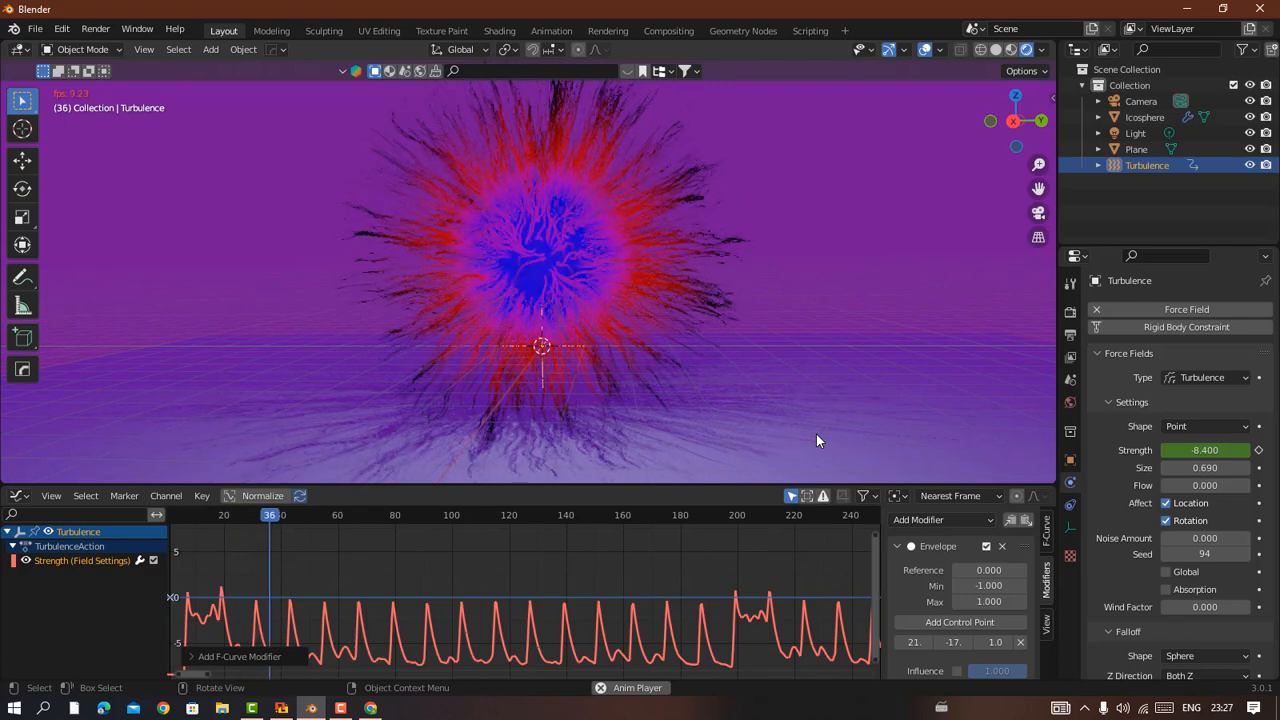
pyautogui.press('space')
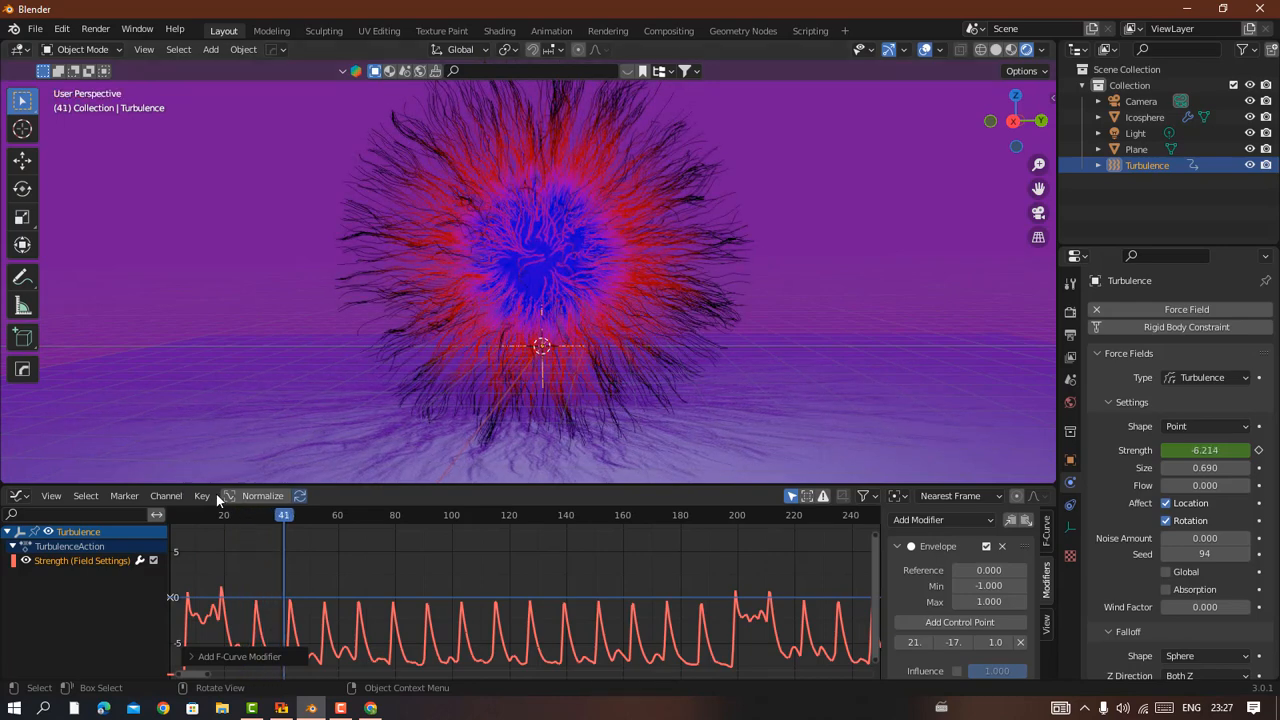
pyautogui.moveTo(288, 520); pyautogui.dragTo(132, 525)
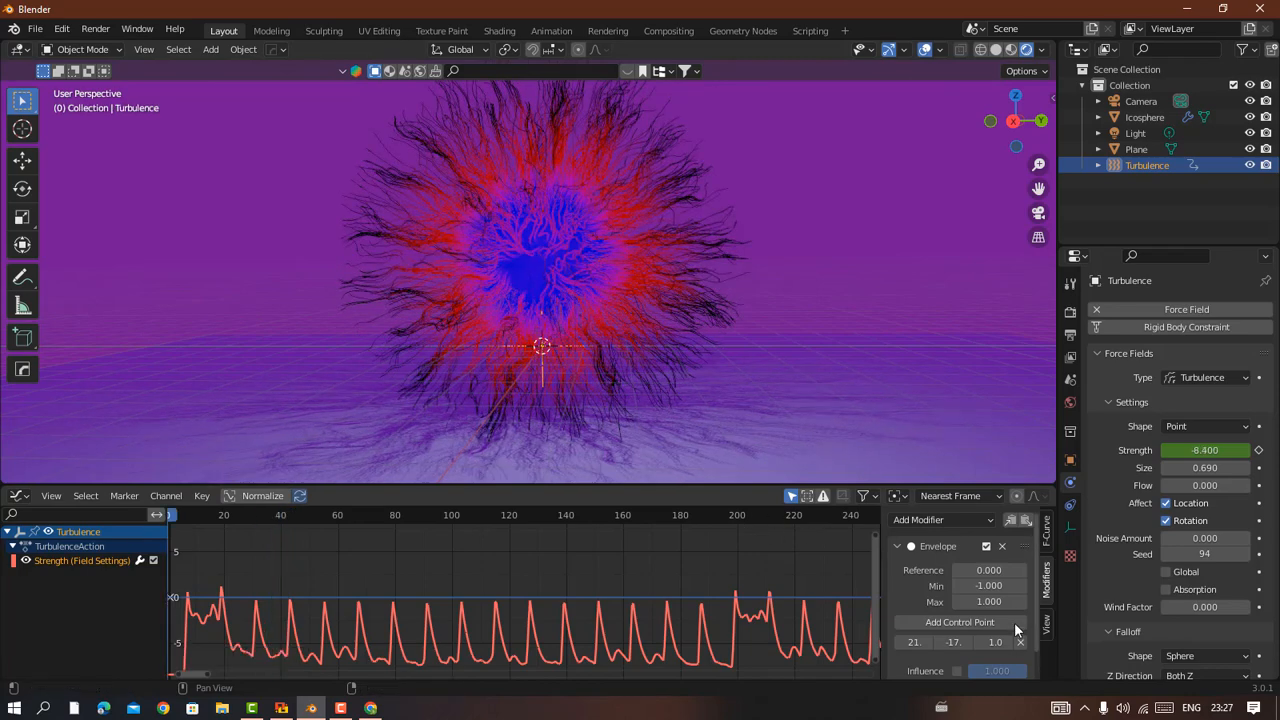
# Step: Set the envelope control point's minimum to about -29 and maximum to 4.9, preview the playback and return to frame 0
pyautogui.moveTo(995, 642); pyautogui.dragTo(920, 642)
pyautogui.press('space')
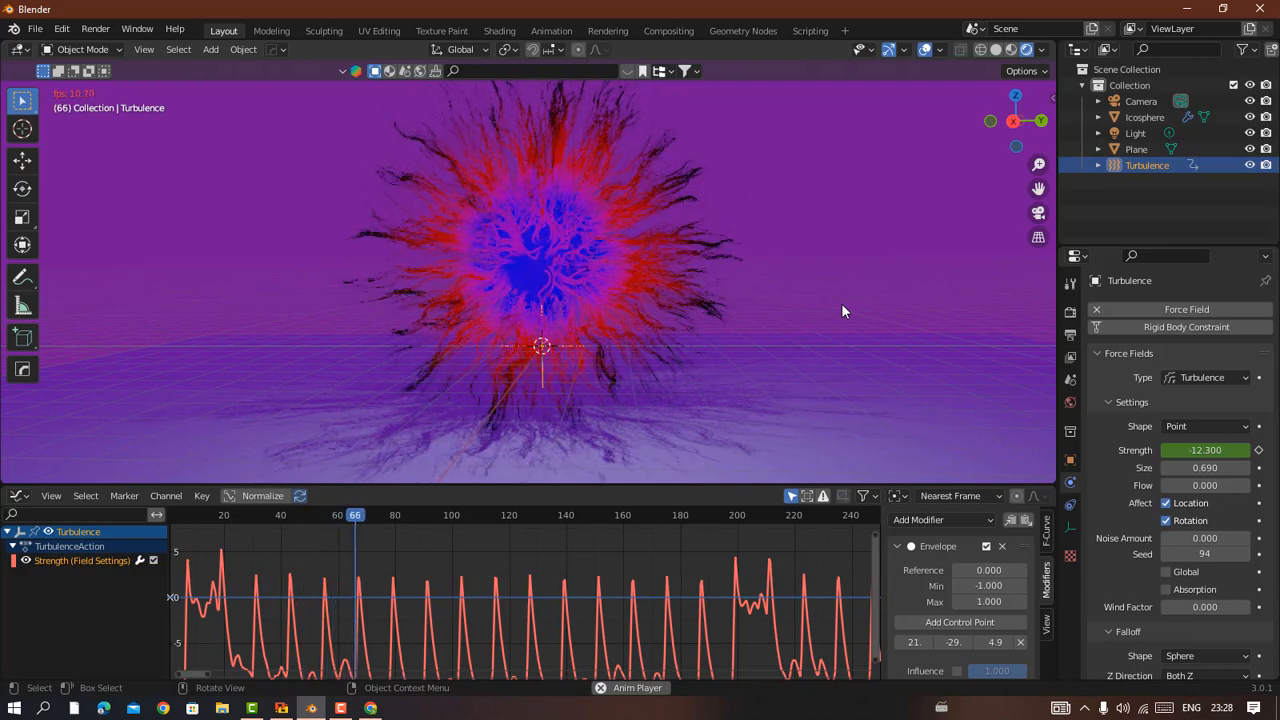
pyautogui.press('space')
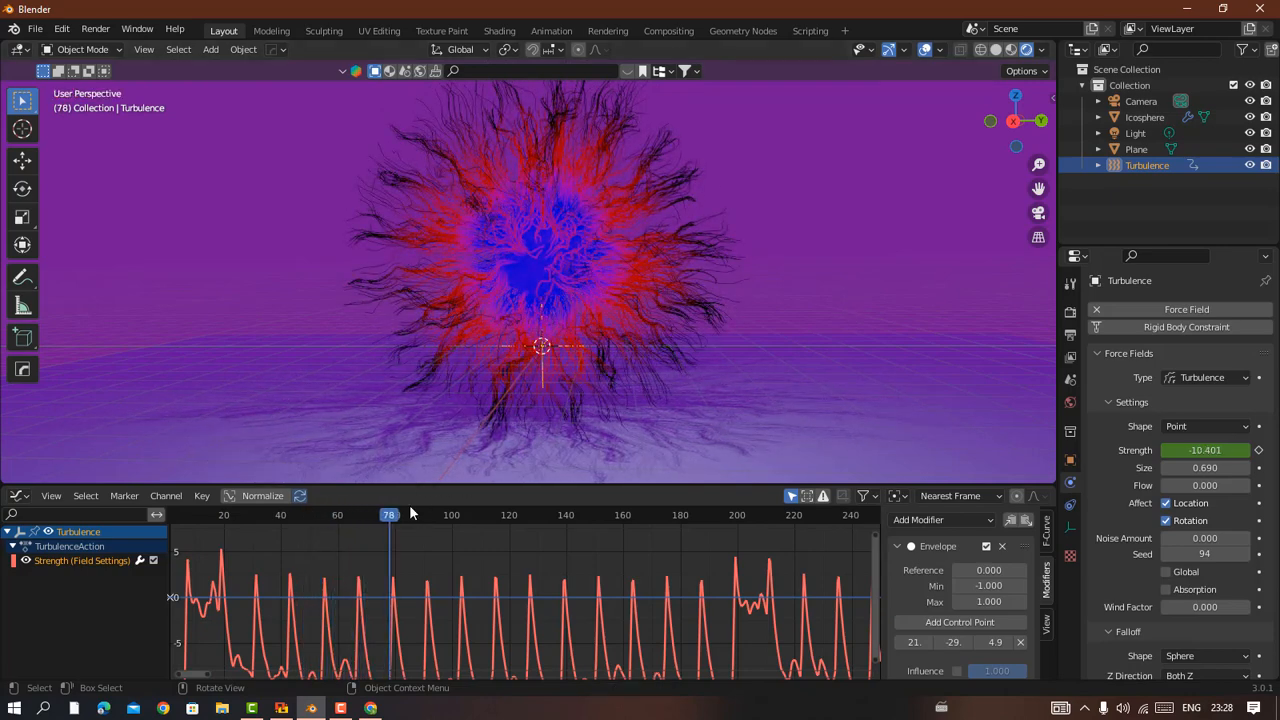
pyautogui.moveTo(389, 518); pyautogui.dragTo(120, 523)
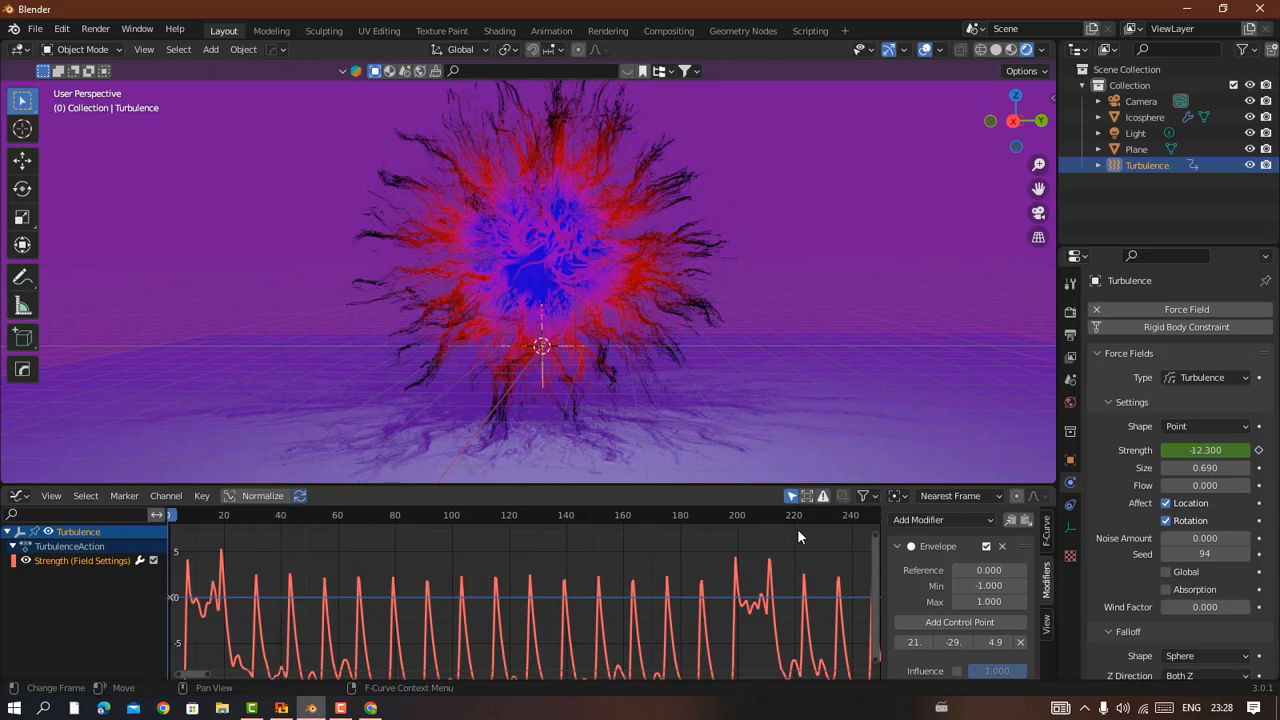
# Step: Add a speaker at the world origin and load the Luke-Bergs-Burning music file from the Desktop as its sound
pyautogui.hotkey('shift', 'a')
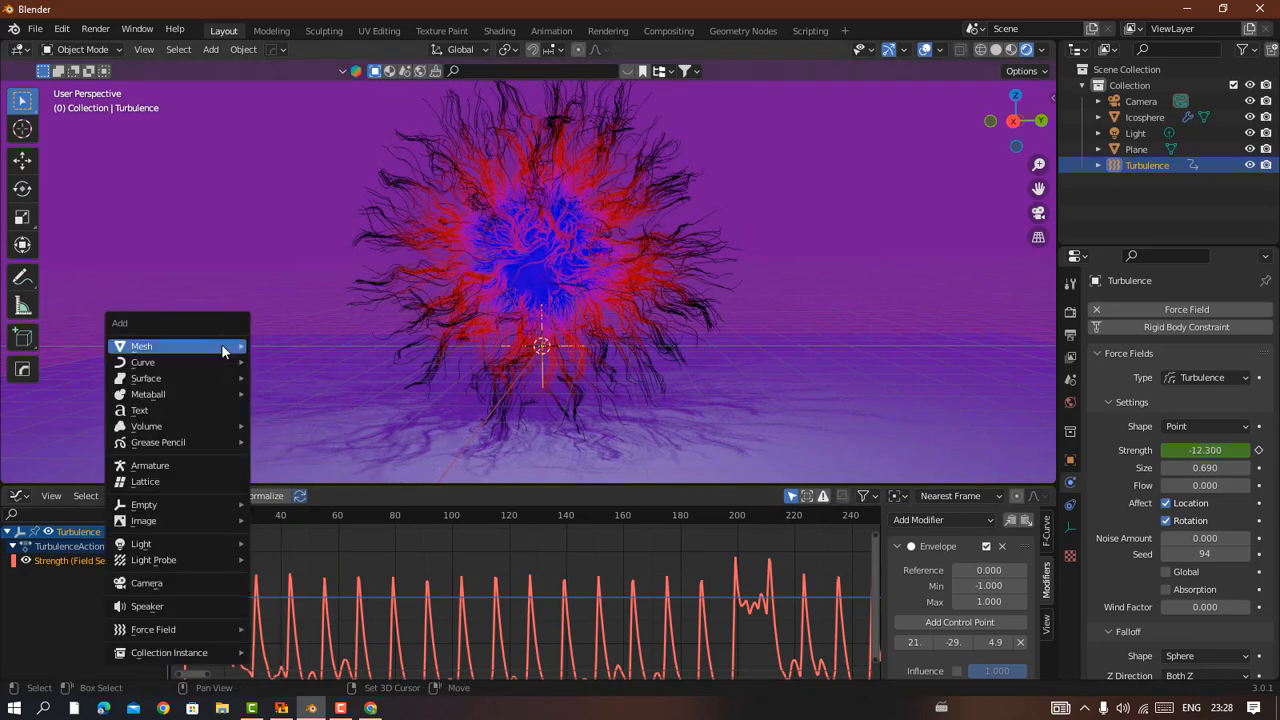
pyautogui.click(171, 608)
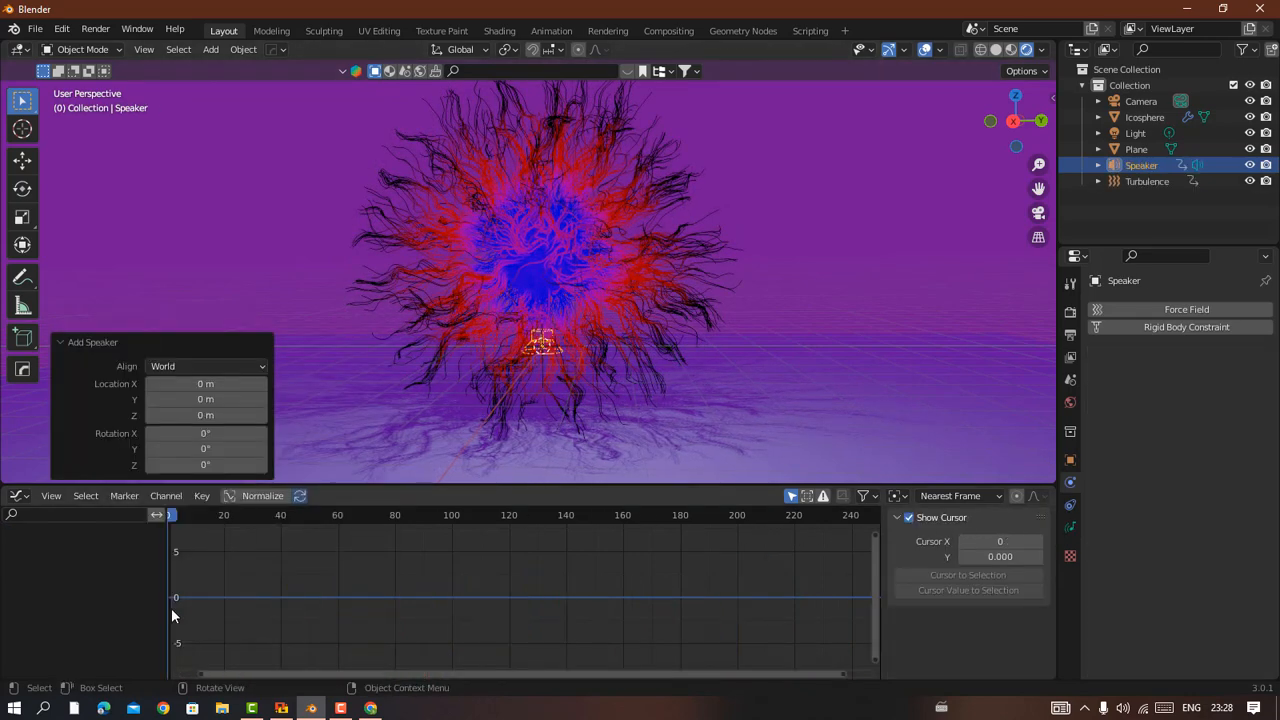
pyautogui.click(1070, 530)
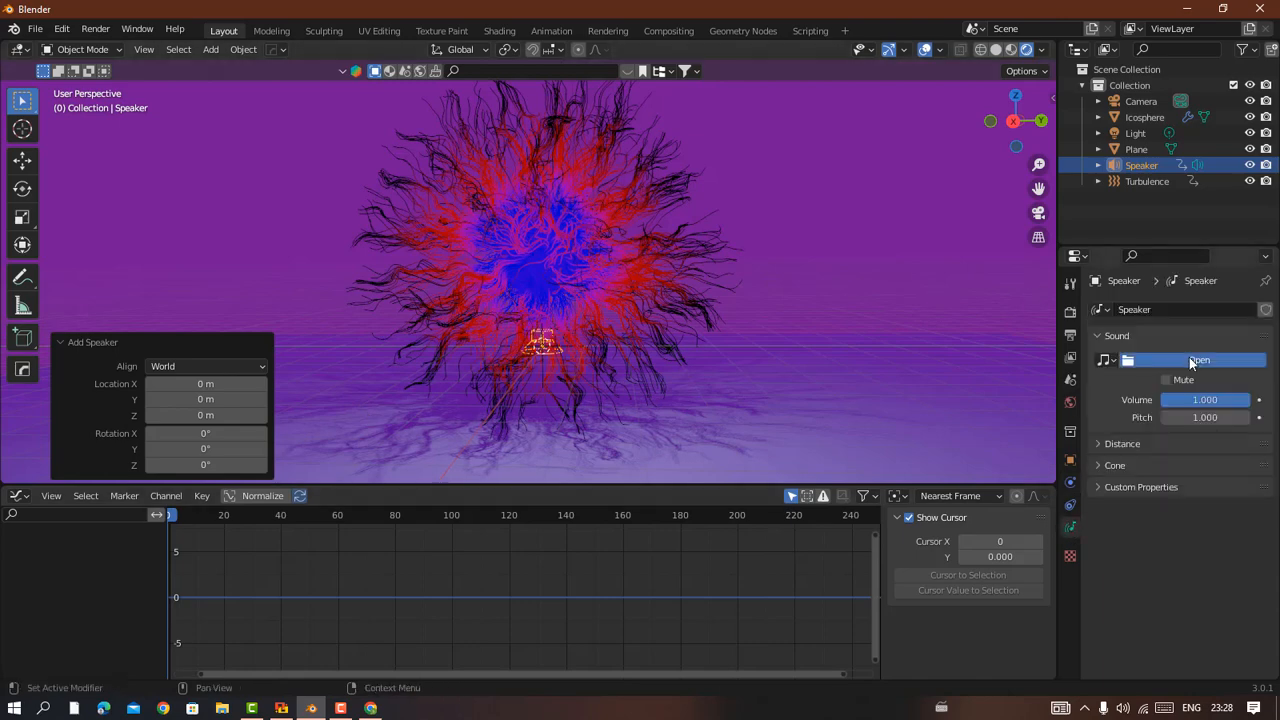
pyautogui.click(1189, 357)
pyautogui.click(300, 271)
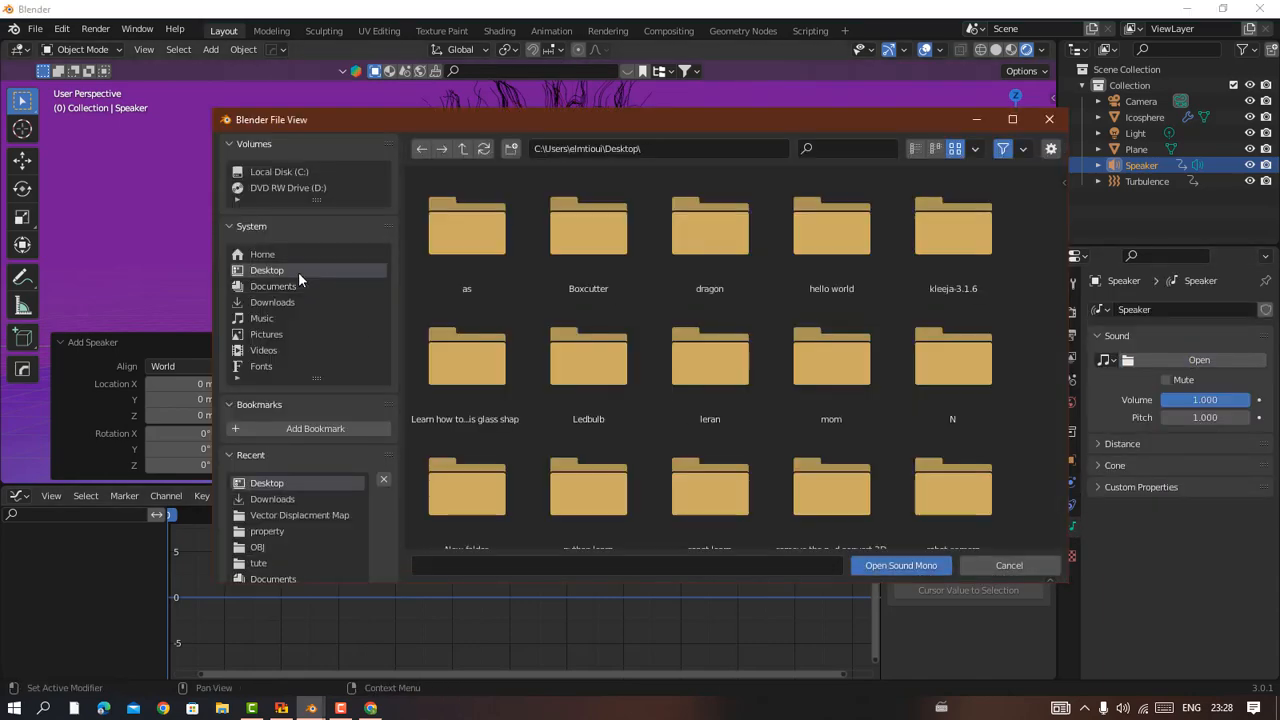
pyautogui.moveTo(1065, 223); pyautogui.dragTo(1048, 532)
pyautogui.doubleClick(851, 490)
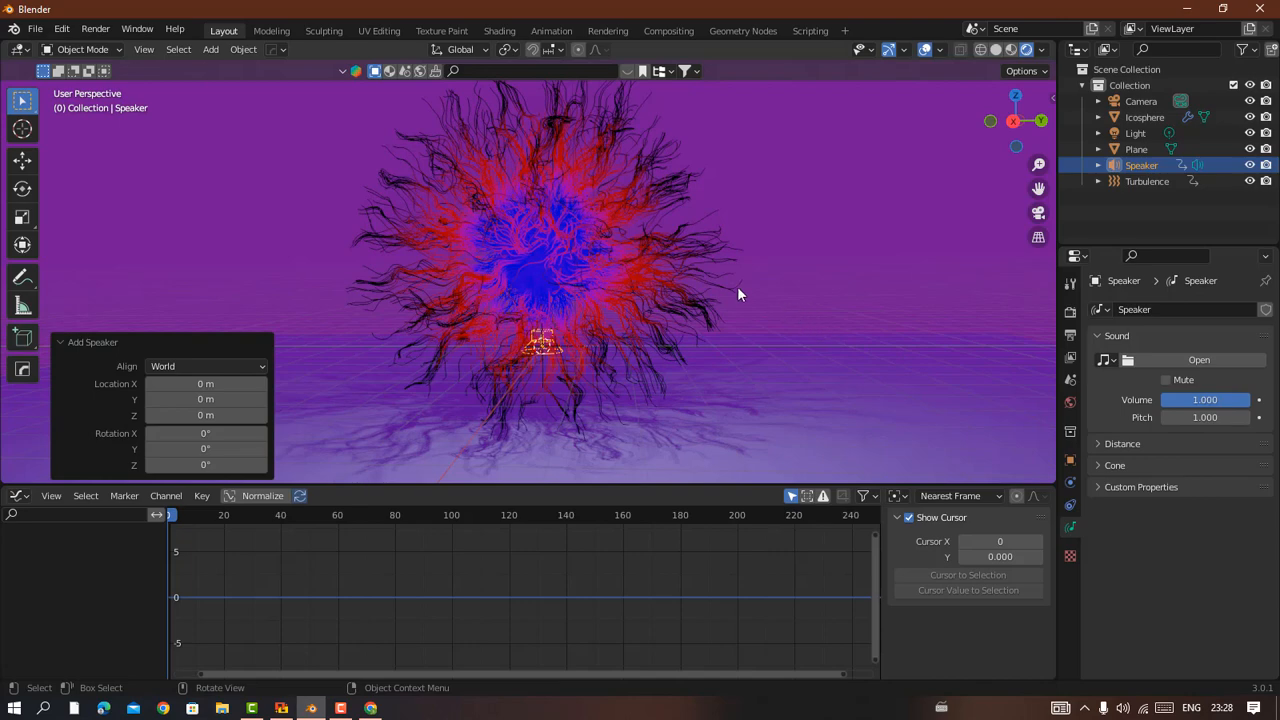
# Step: Play the animation with the speaker's music to check the hair movement, and stop playback
pyautogui.press('space')
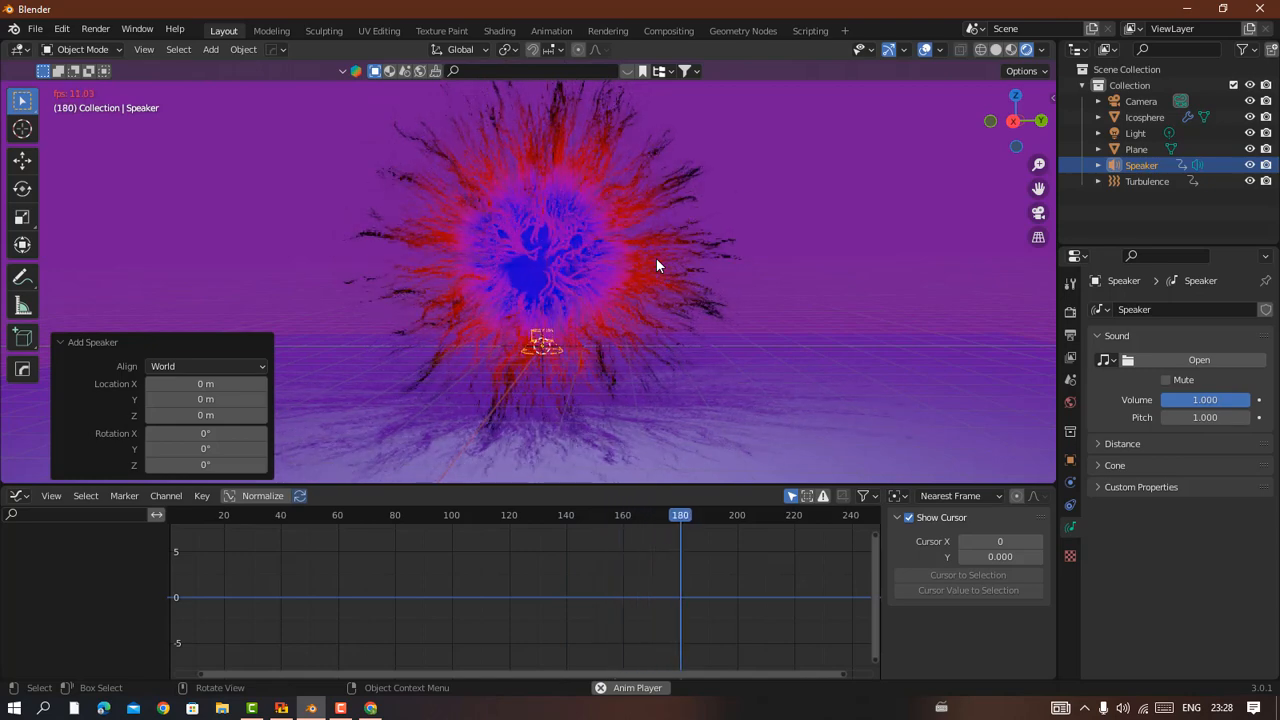
pyautogui.press('space')
pyautogui.click(341, 708)
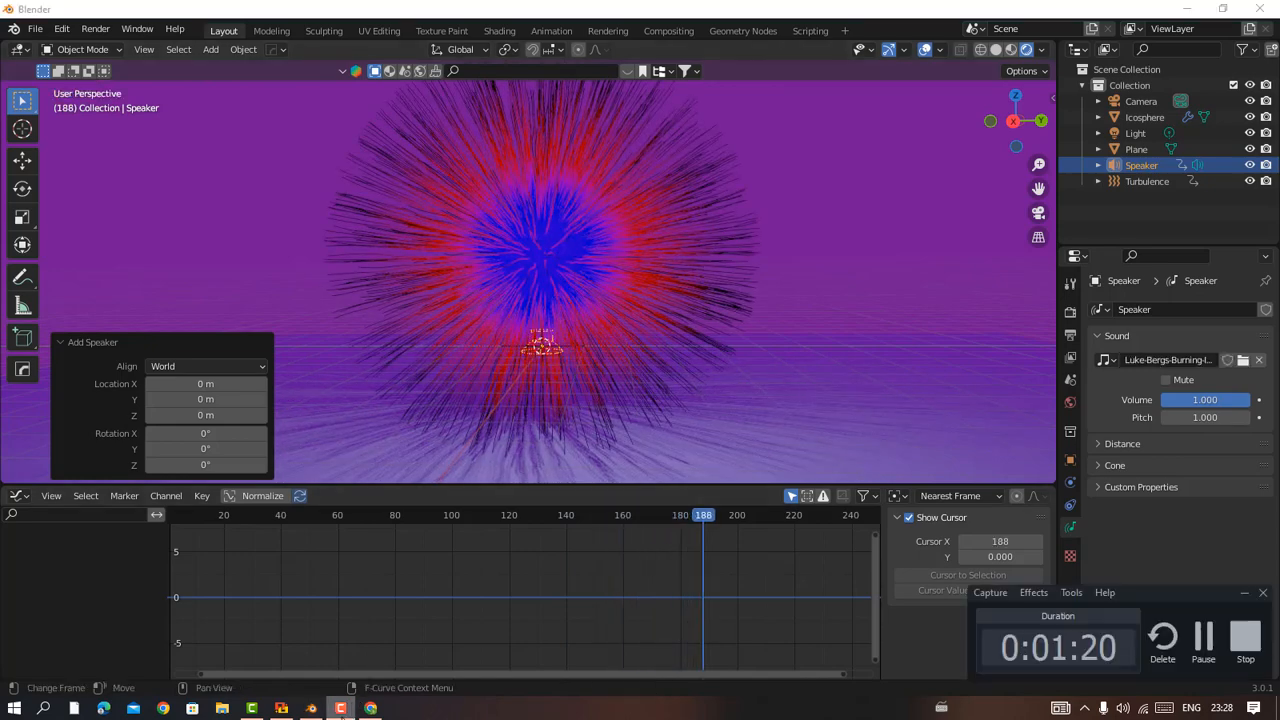